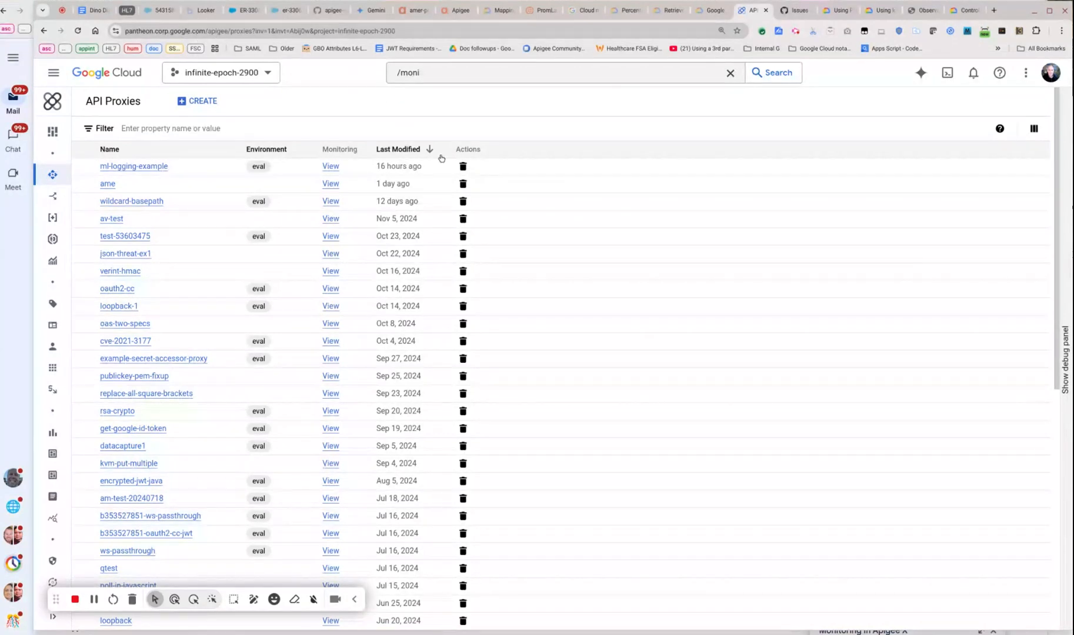
# - Check the proxy request log running in the terminal, and return to the API Proxies page in the browser
pyautogui.hotkey('alt', 'Tab')
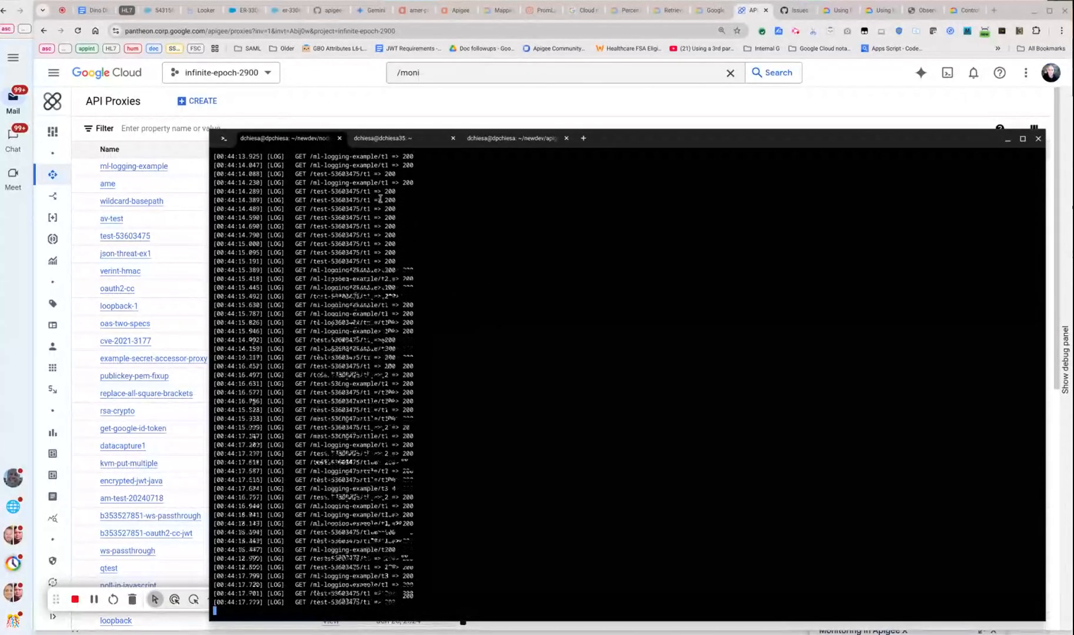
pyautogui.click(296, 105)
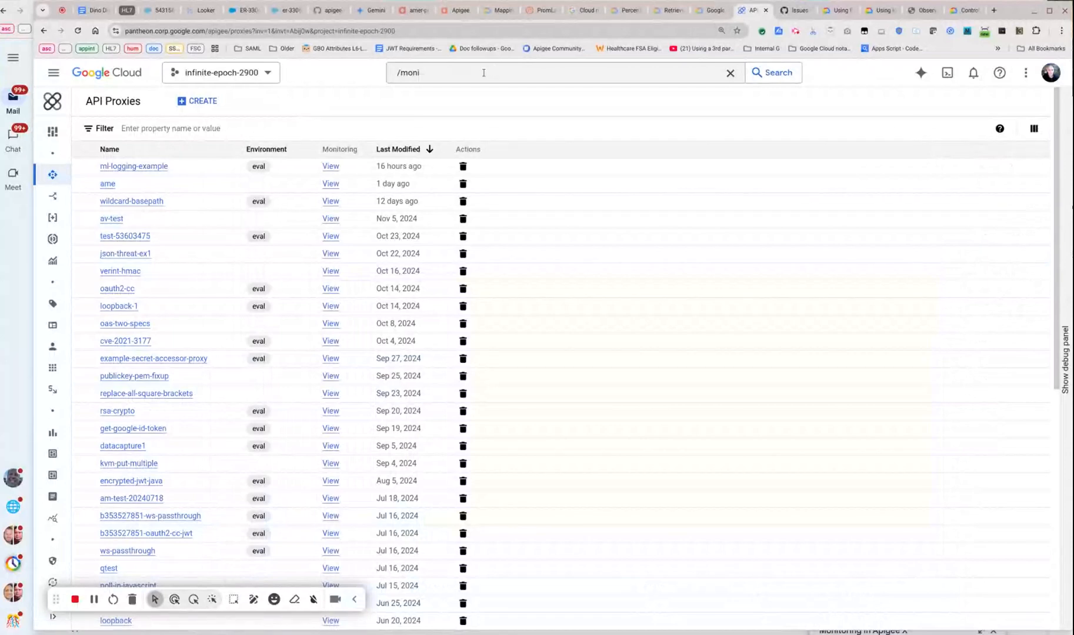
# - Go to the Monitoring product through the console search and open its Metrics explorer
pyautogui.moveTo(482, 71); pyautogui.dragTo(375, 67)
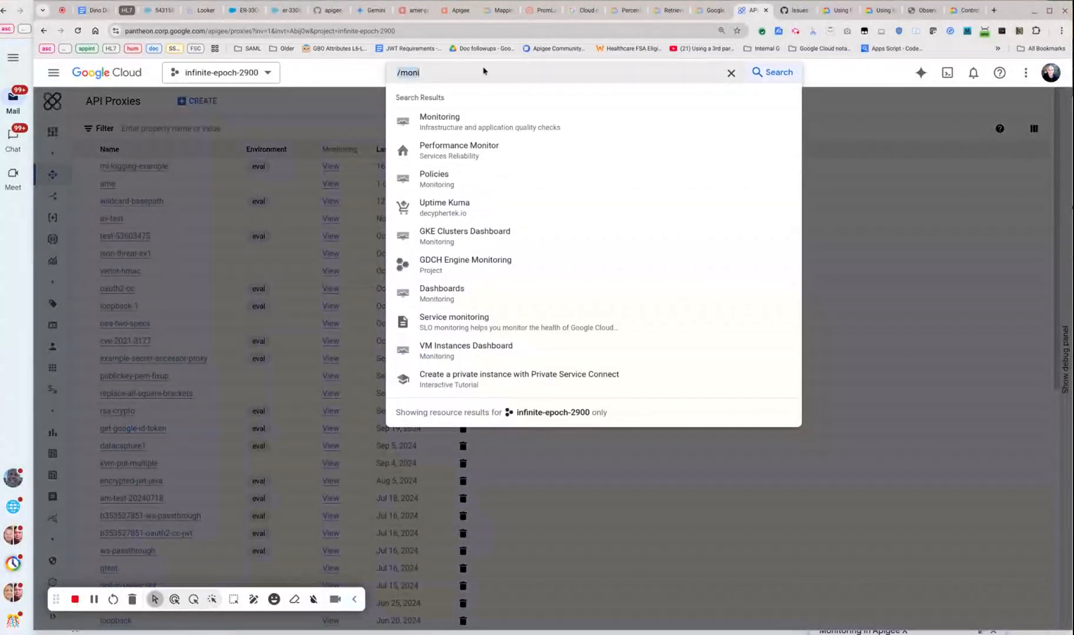
pyautogui.click(453, 116)
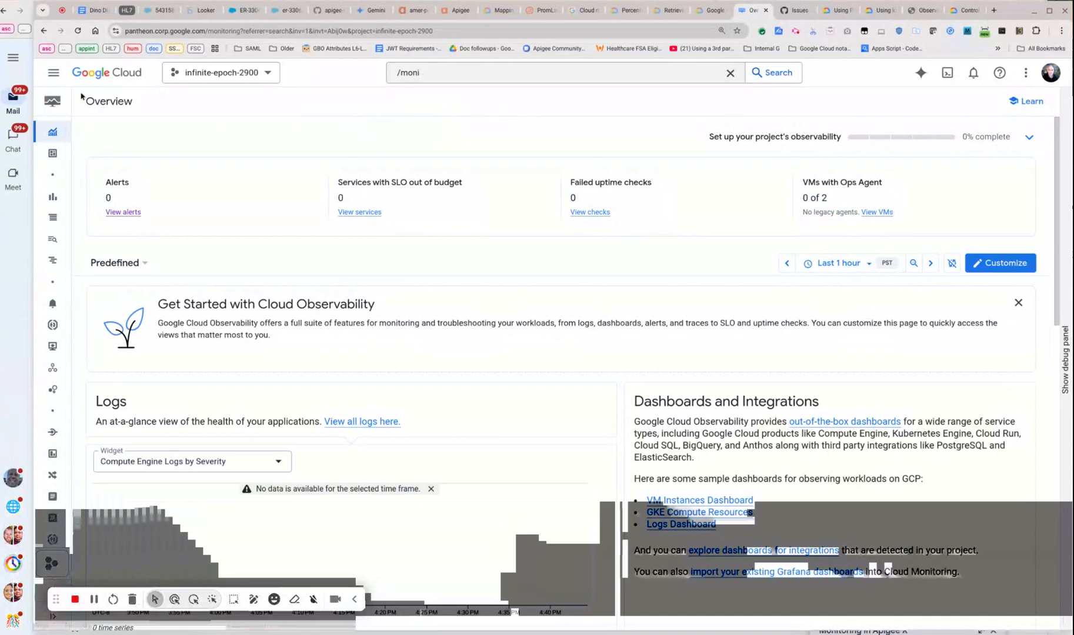
pyautogui.moveTo(100, 108)
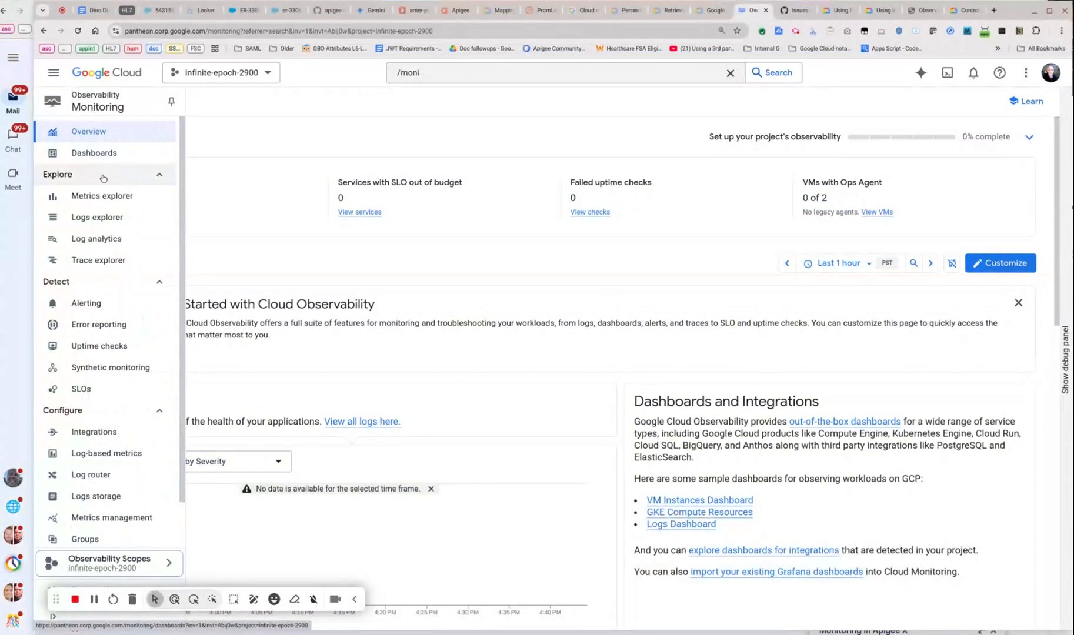
pyautogui.click(106, 197)
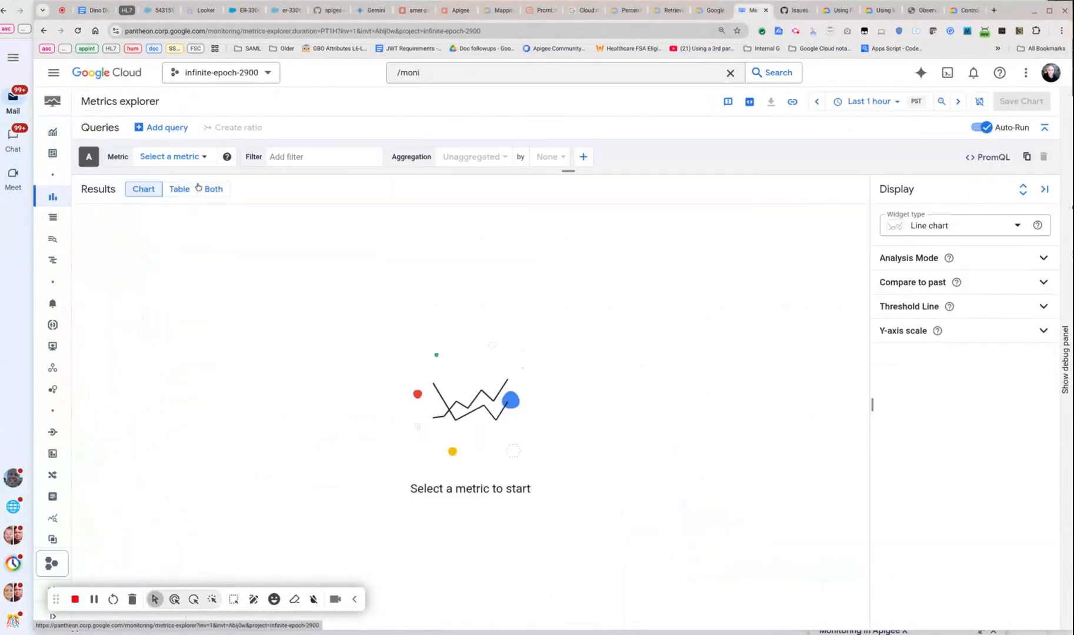
# - Include inactive metrics, filter by "proxy", and chart the Apigee proxy latencies metric of the Apigee Proxy resource
pyautogui.click(206, 157)
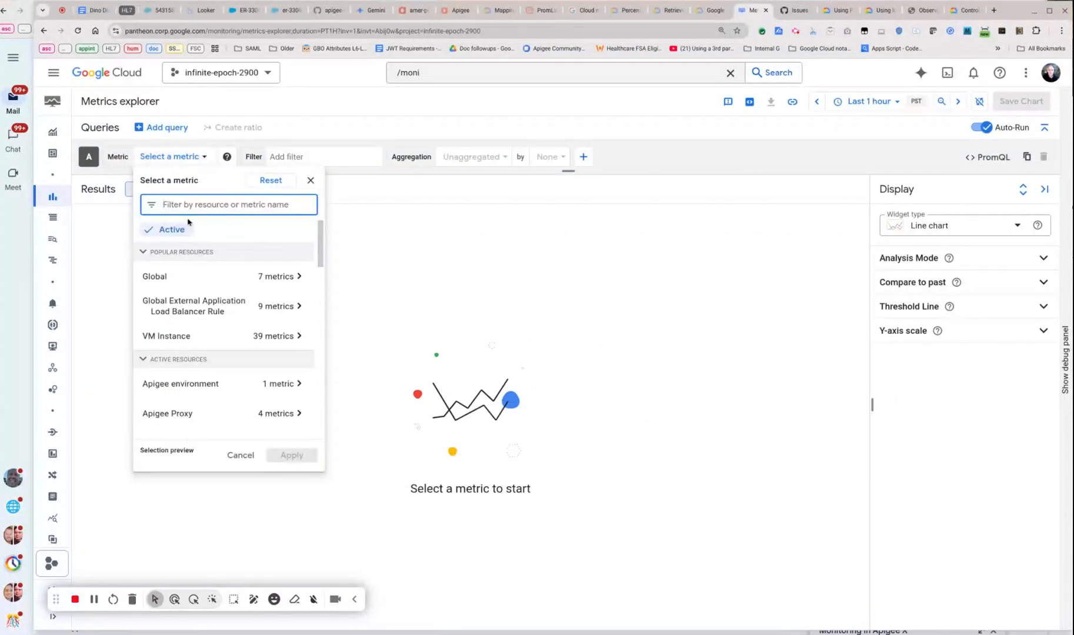
pyautogui.click(169, 230)
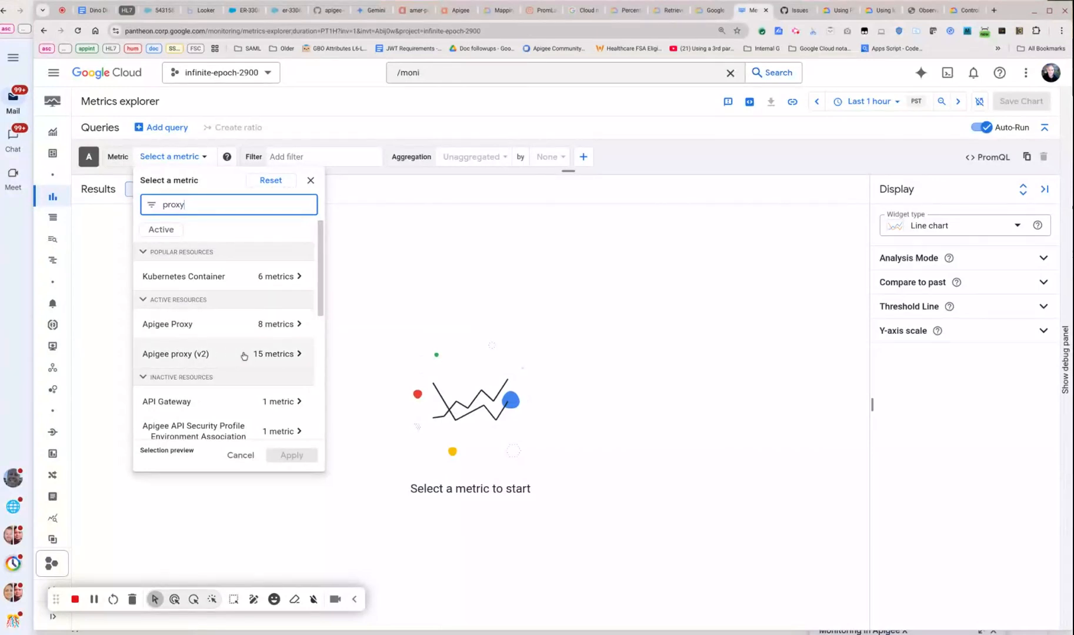
pyautogui.click(301, 323)
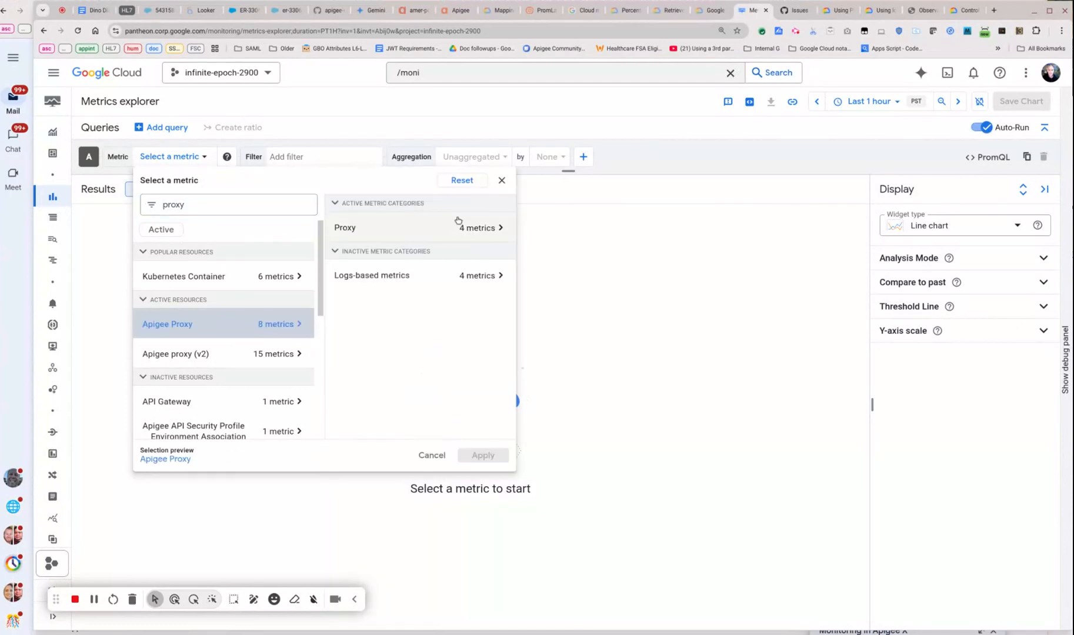
pyautogui.click(502, 228)
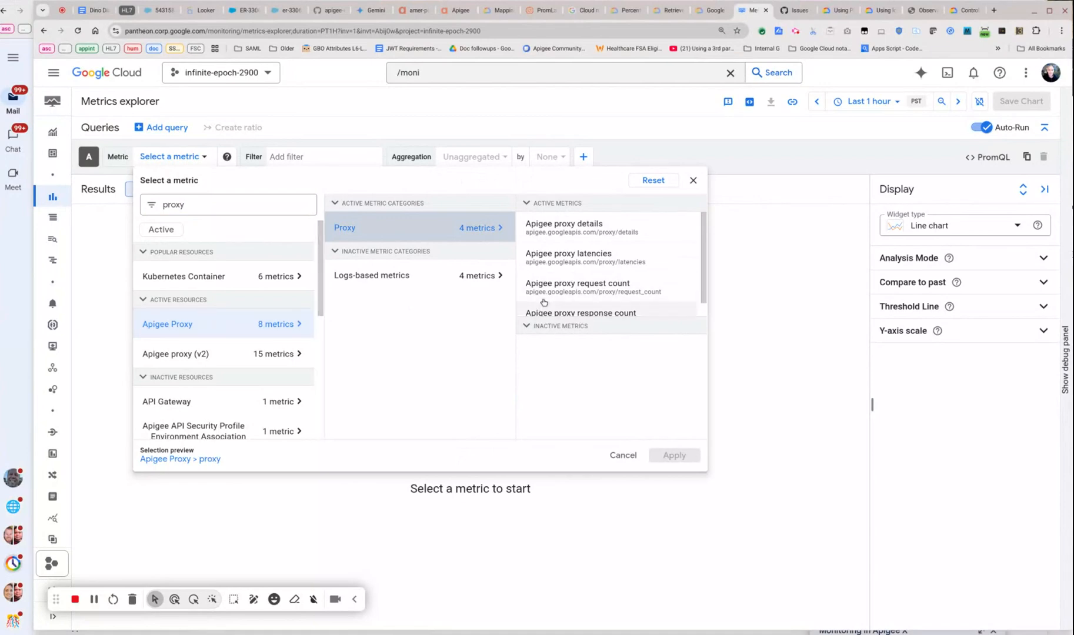
pyautogui.click(626, 262)
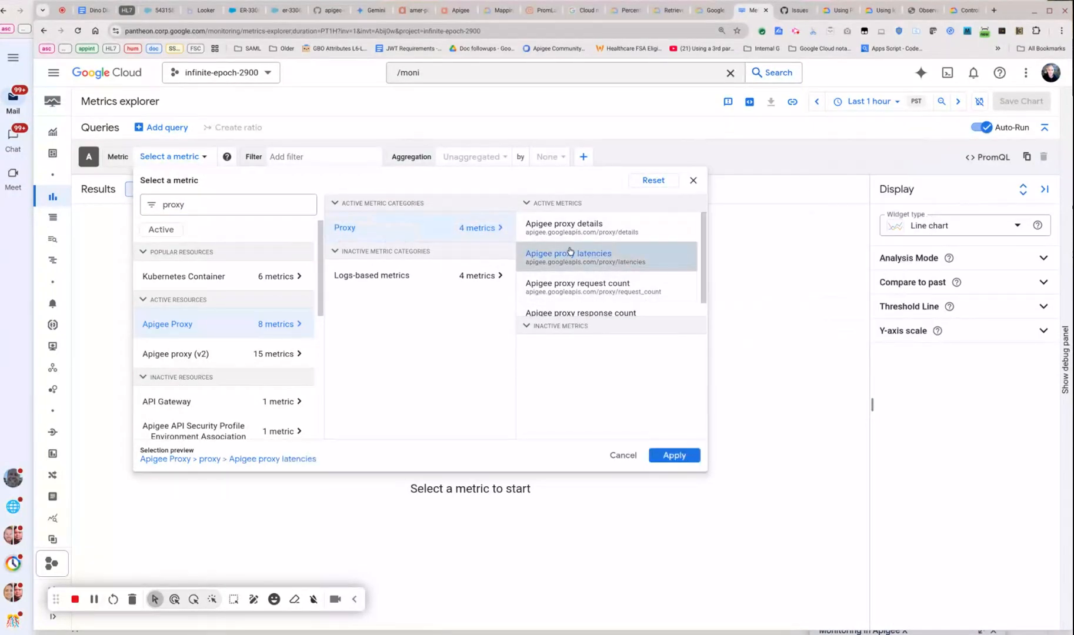
pyautogui.moveTo(609, 234)
pyautogui.scroll(-1, 703, 276)
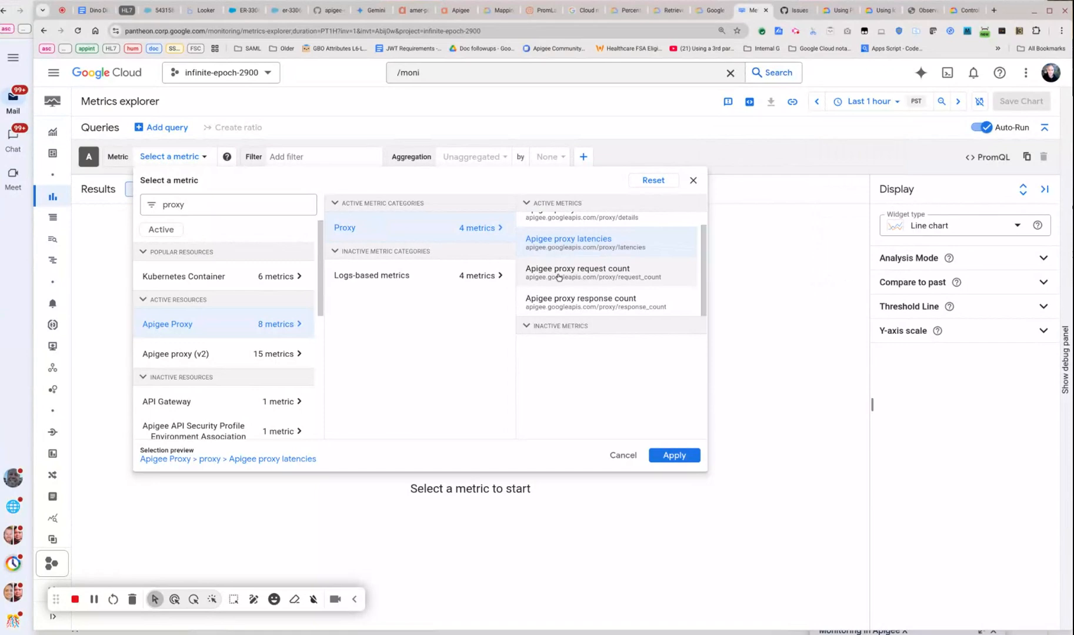
pyautogui.moveTo(617, 292)
pyautogui.click(673, 454)
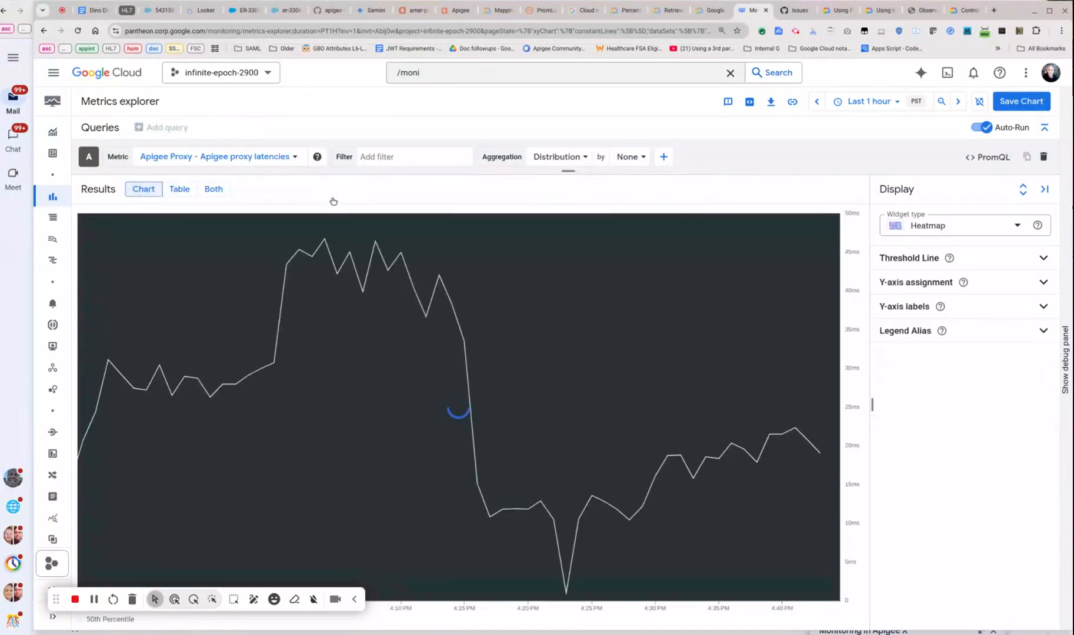
# - Change the latency chart's widget type to Line chart
pyautogui.click(1017, 225)
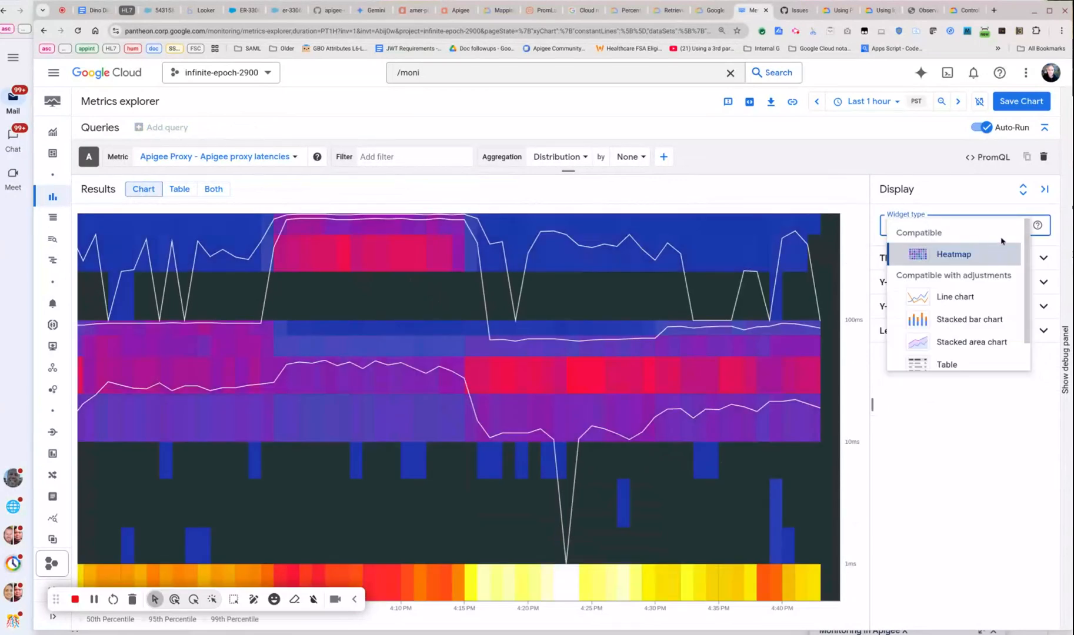
pyautogui.click(959, 297)
pyautogui.click(770, 400)
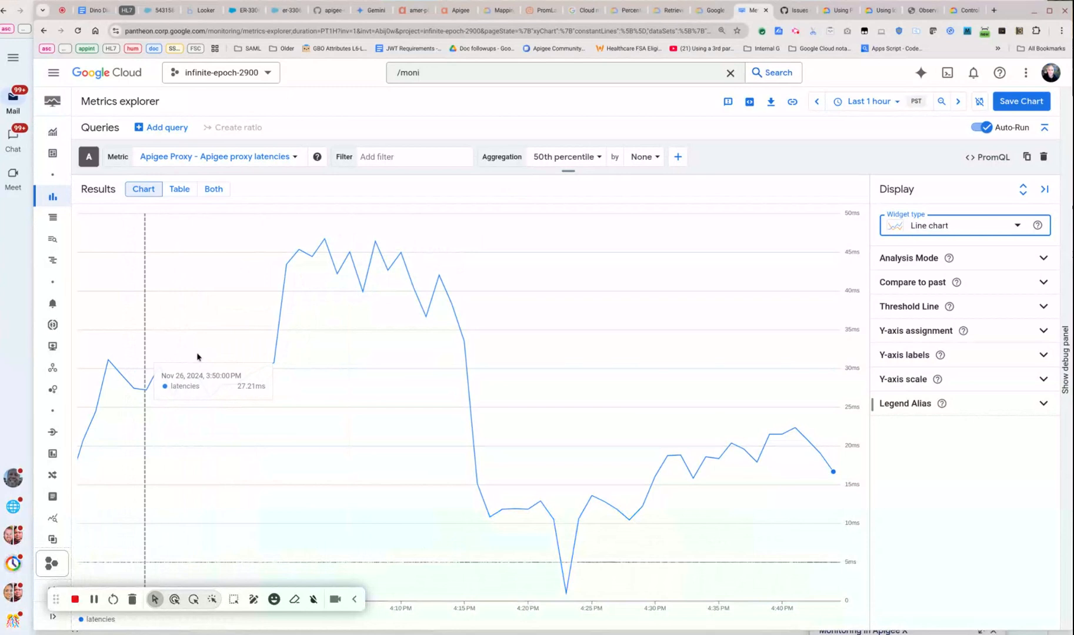
# - Add a filter to the latency query so that proxy_name equals ml-logging-example
pyautogui.click(388, 154)
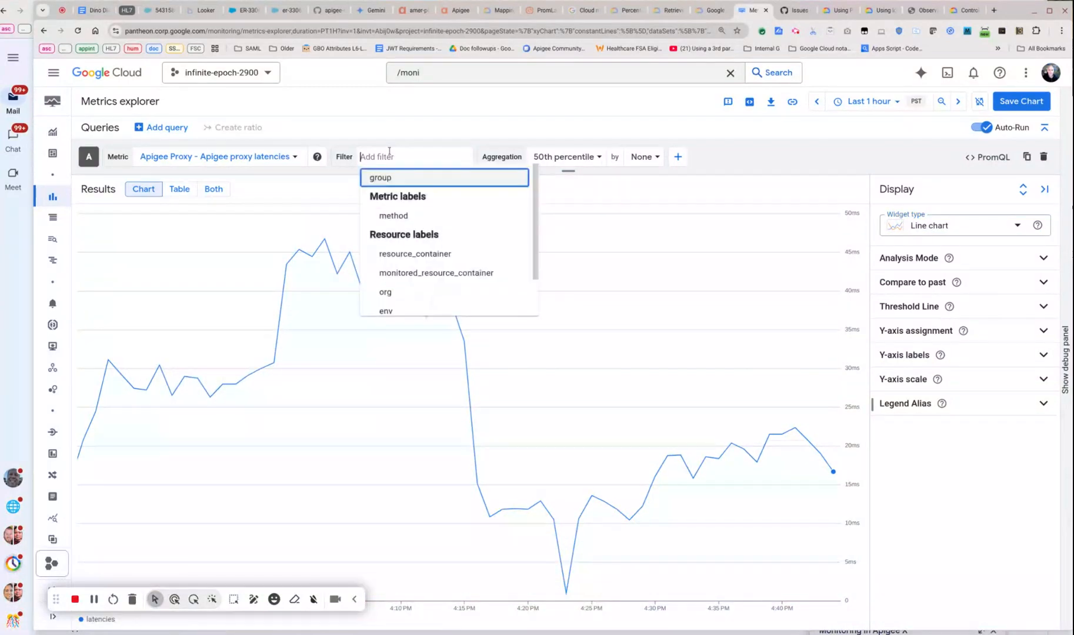
pyautogui.scroll(-2, 408, 276)
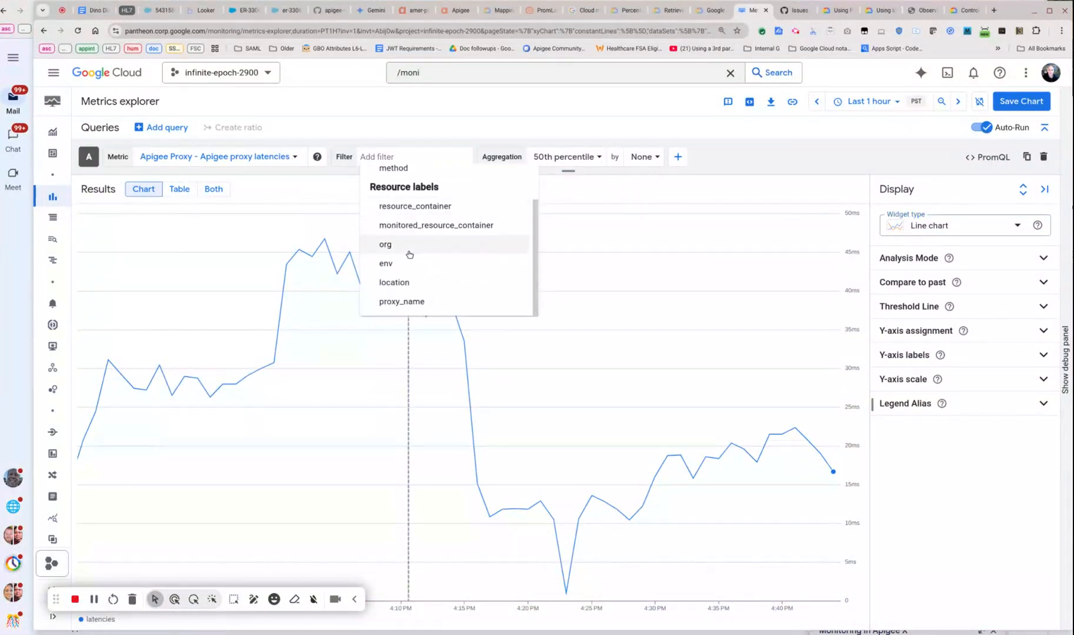
pyautogui.click(428, 301)
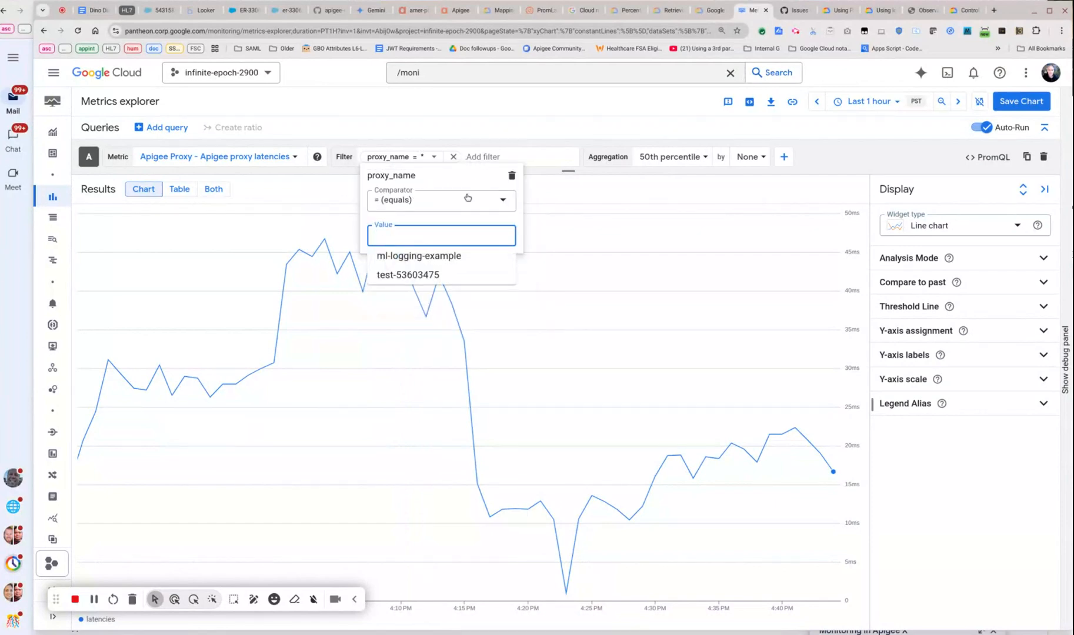
pyautogui.click(446, 257)
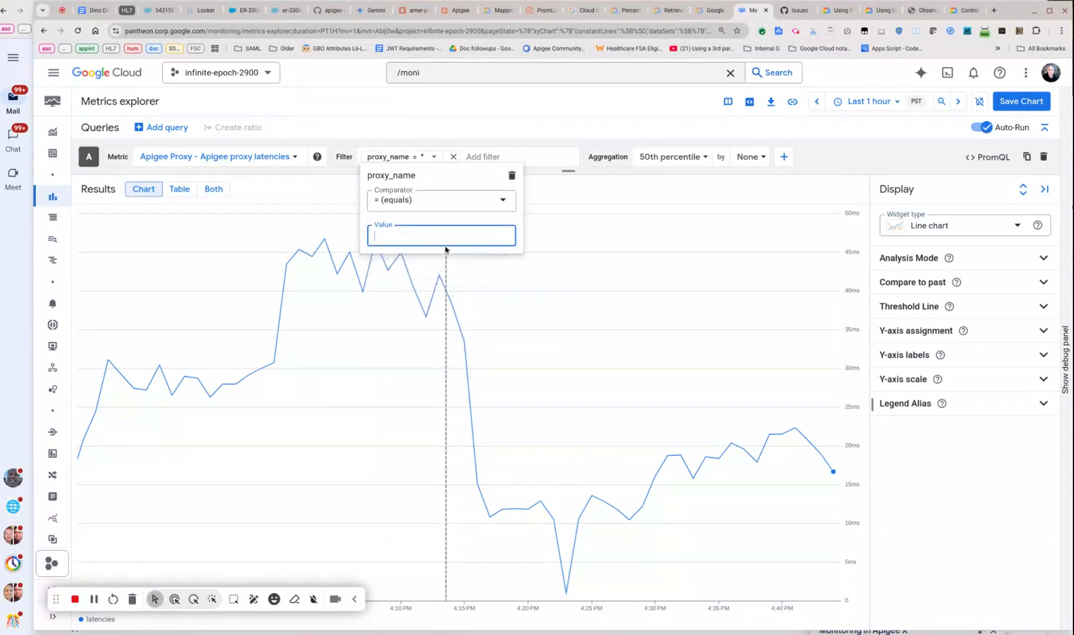
pyautogui.click(423, 235)
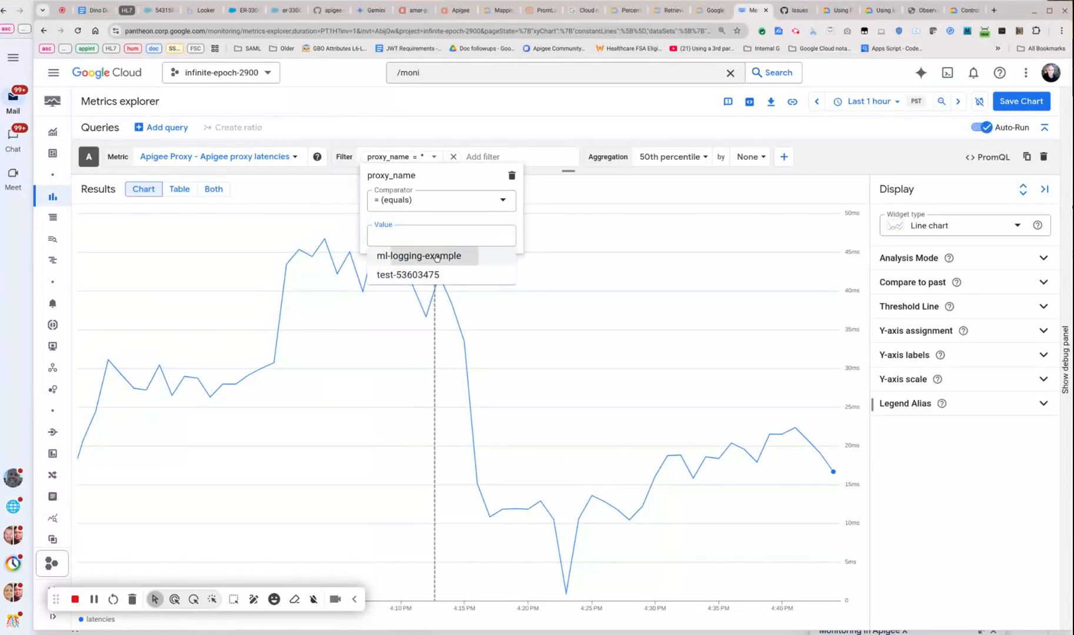
pyautogui.click(436, 256)
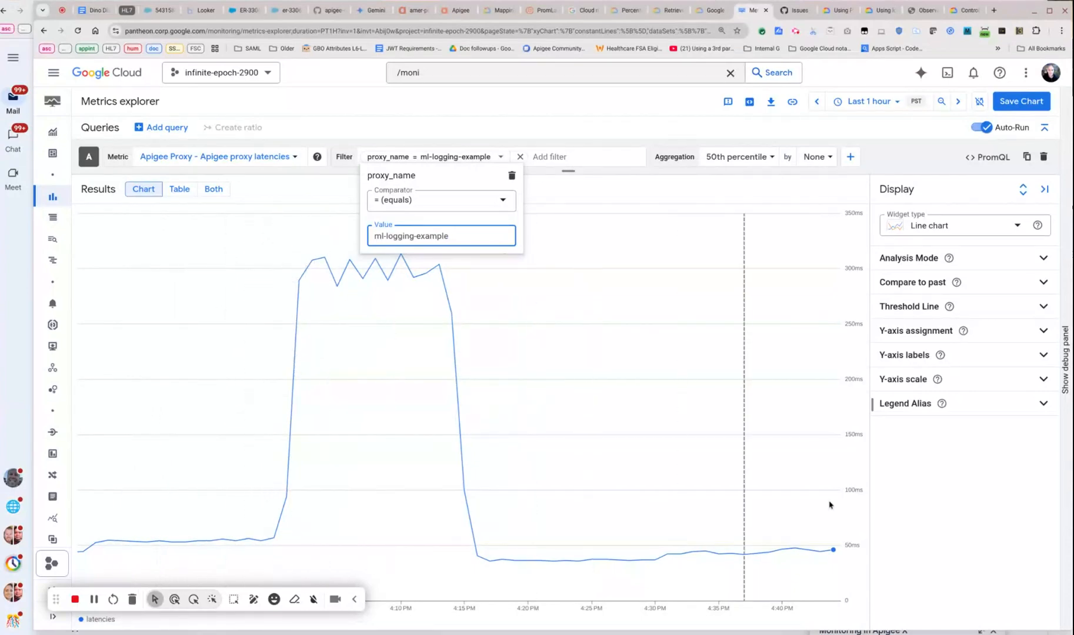
# - Plot the filtered latencies with the 95th percentile aggregation, and switch the aggregation to the 5th percentile
pyautogui.click(771, 168)
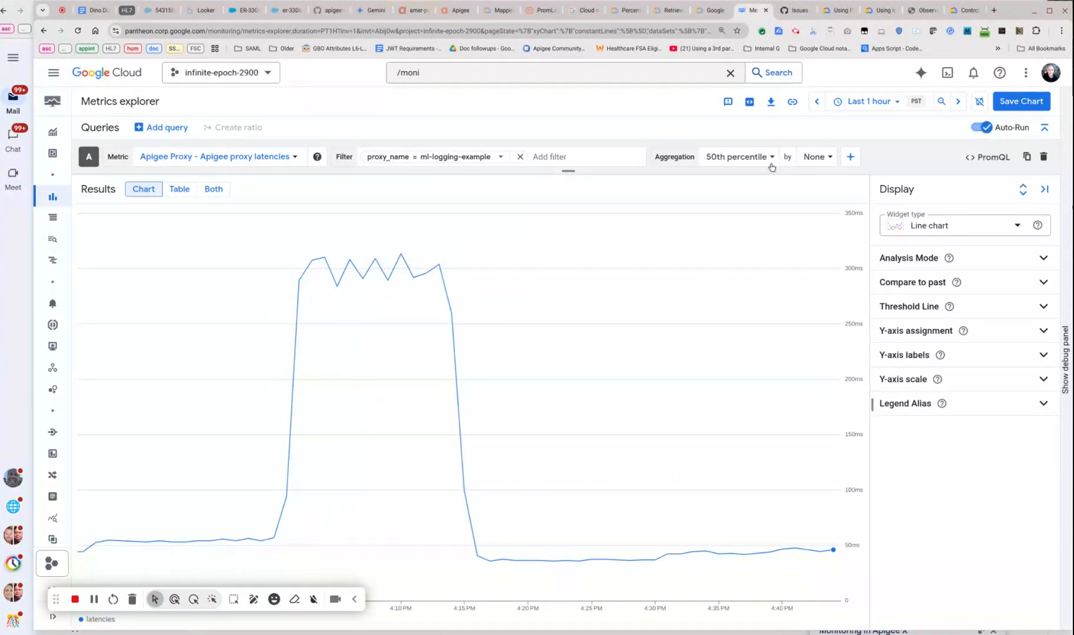
pyautogui.click(771, 158)
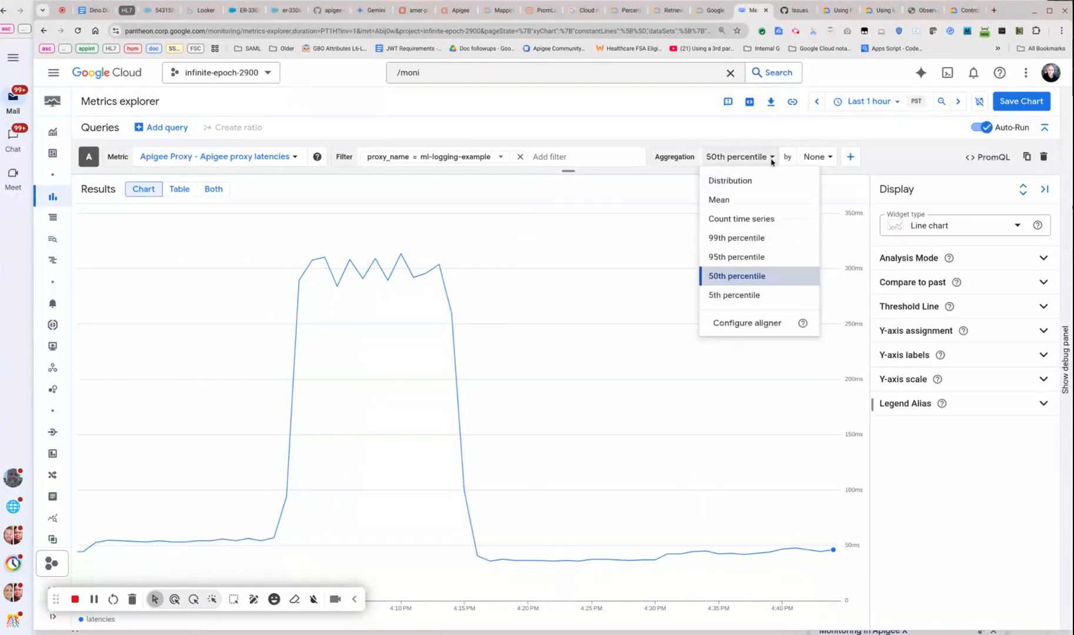
pyautogui.click(740, 256)
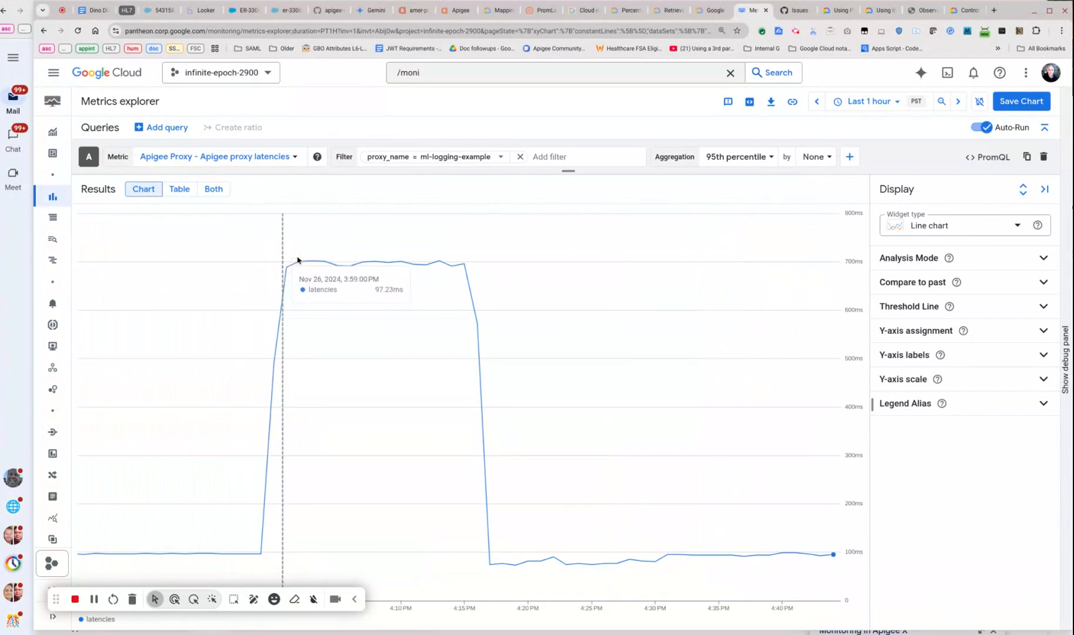
pyautogui.click(771, 162)
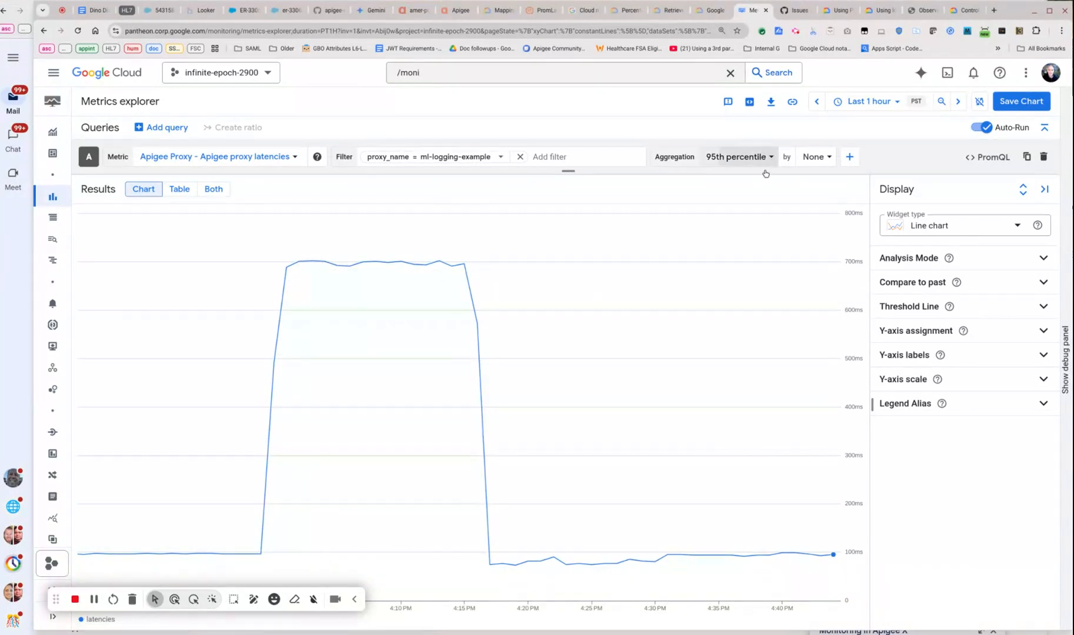
pyautogui.click(747, 296)
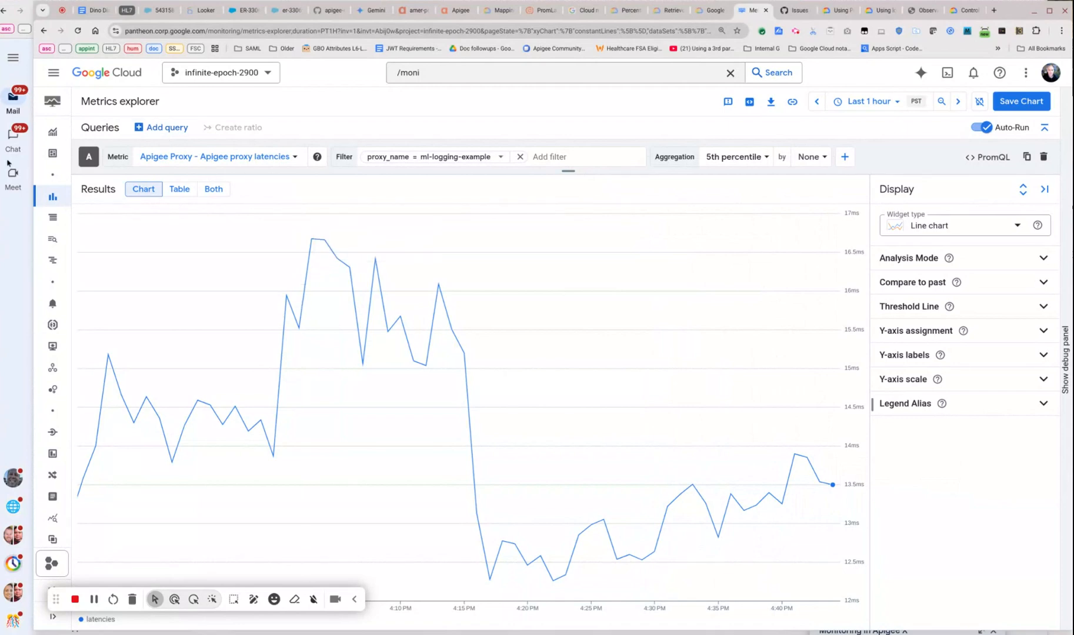
# - Open Monitoring's Alerting page and start creating a new alerting policy
pyautogui.moveTo(52, 200)
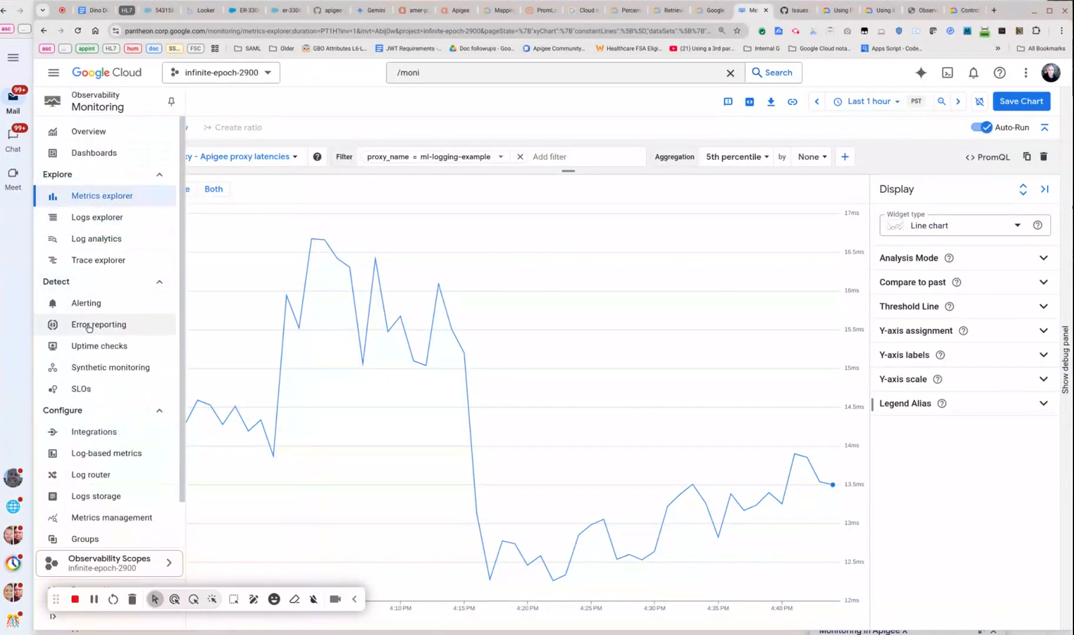
pyautogui.click(100, 307)
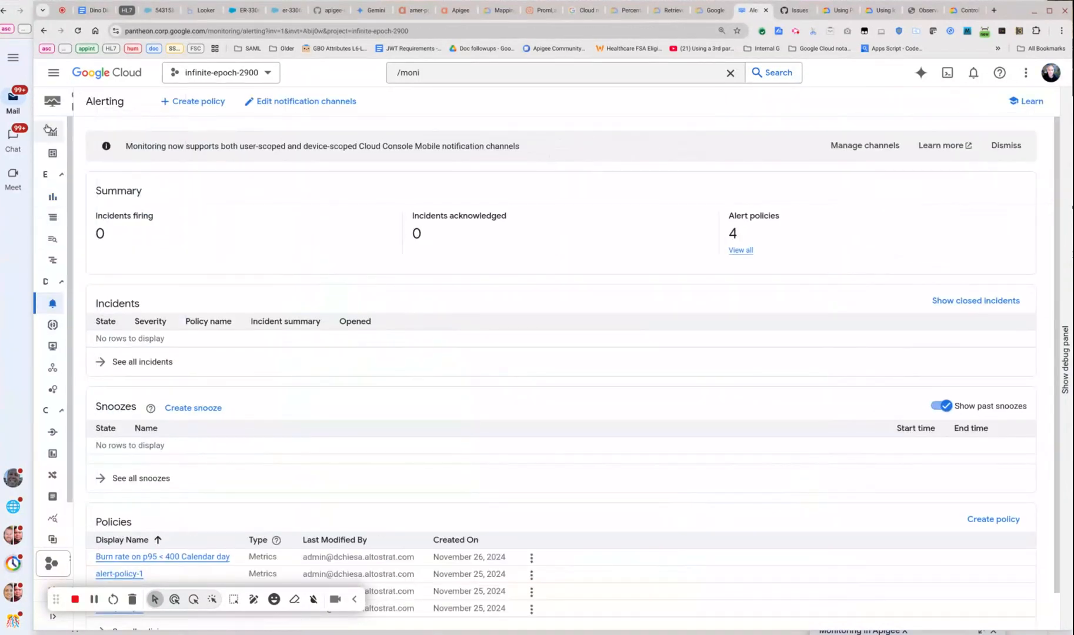
pyautogui.click(197, 101)
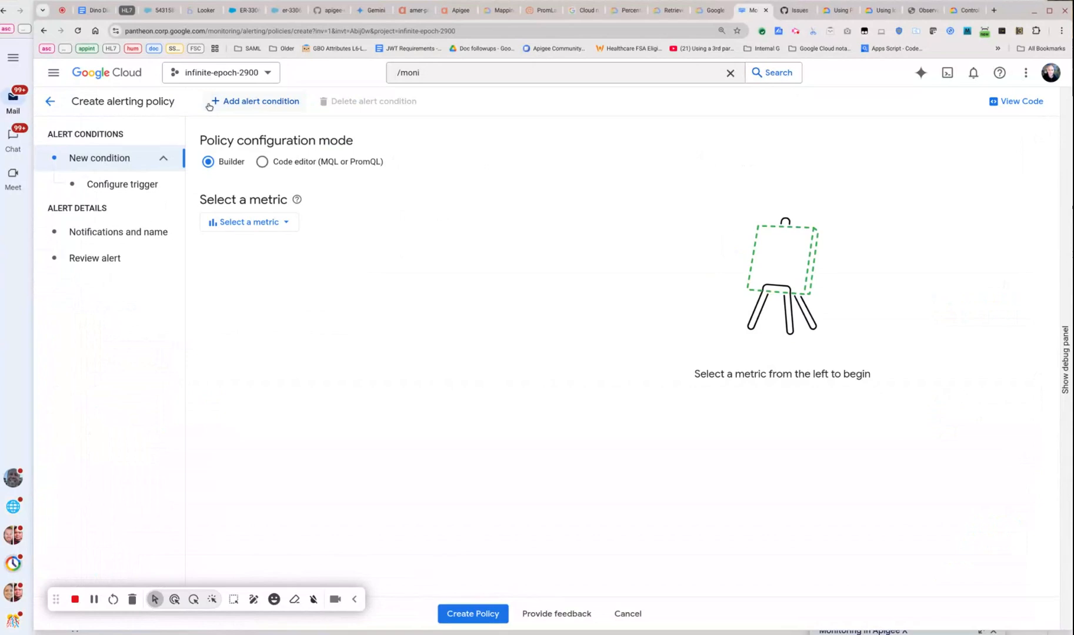
# - Include inactive metrics, filter by "proxy", and set the alert condition's metric to Apigee Proxy's Apigee proxy latencies
pyautogui.click(285, 222)
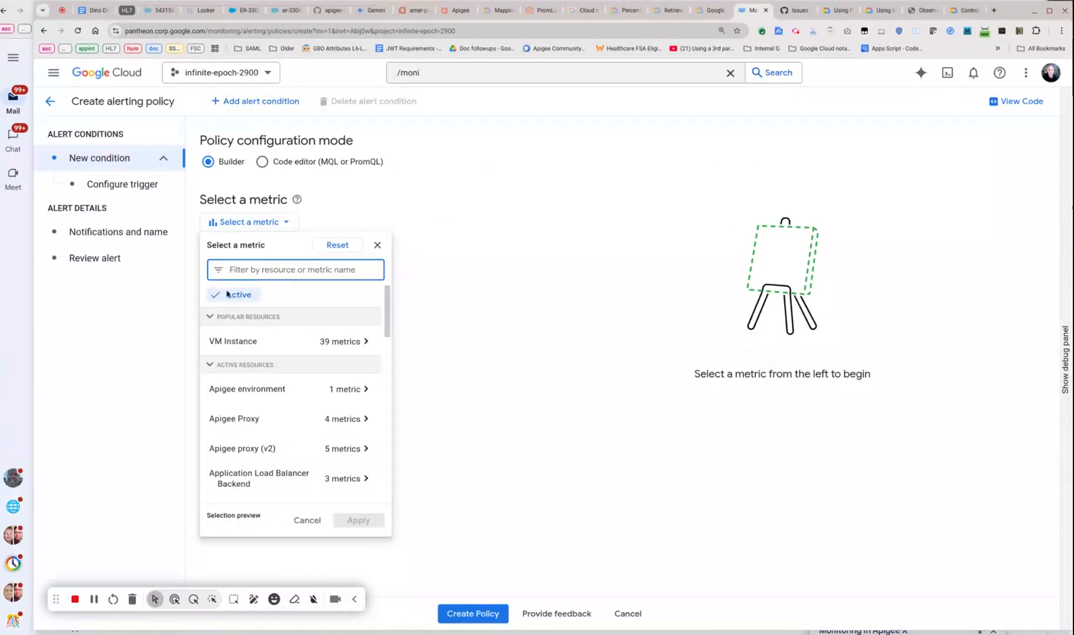
pyautogui.click(234, 293)
pyautogui.click(253, 271)
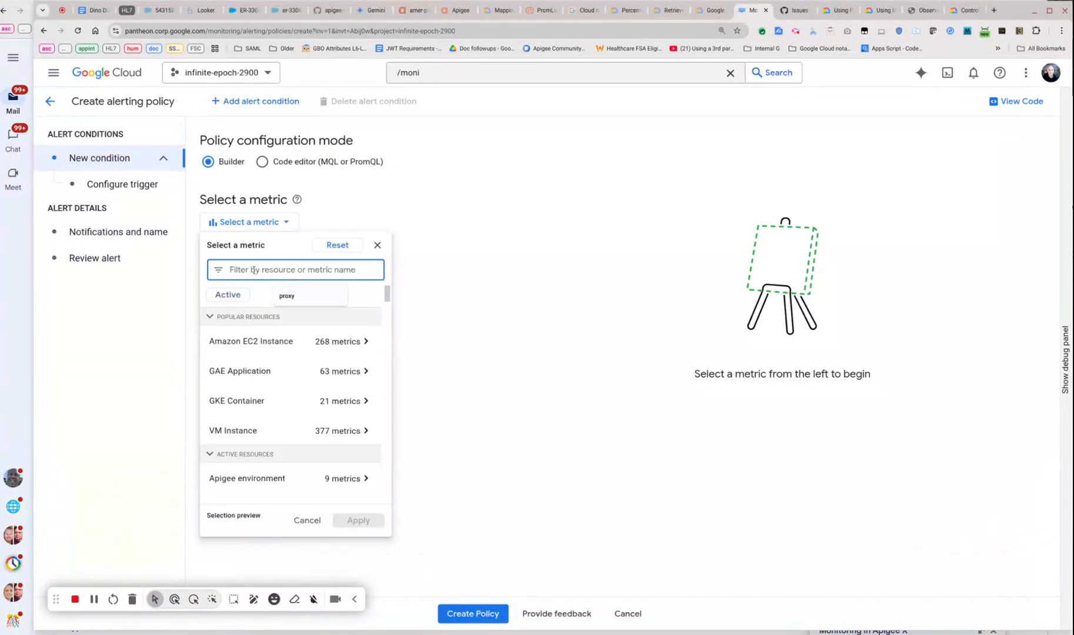
pyautogui.write('proxy')
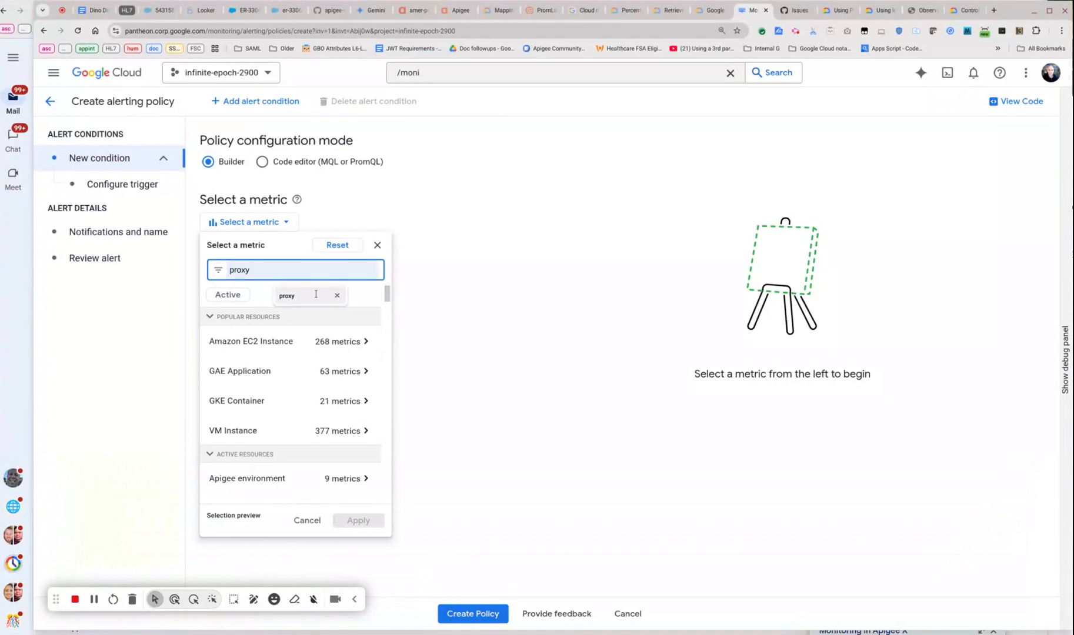
pyautogui.click(371, 376)
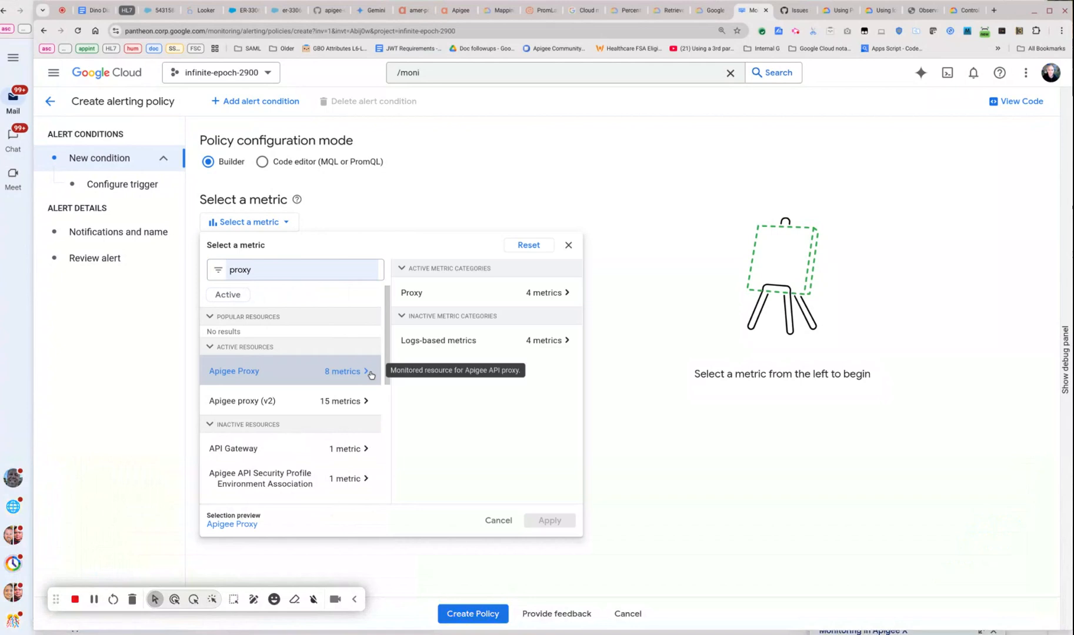
pyautogui.click(567, 294)
pyautogui.click(678, 324)
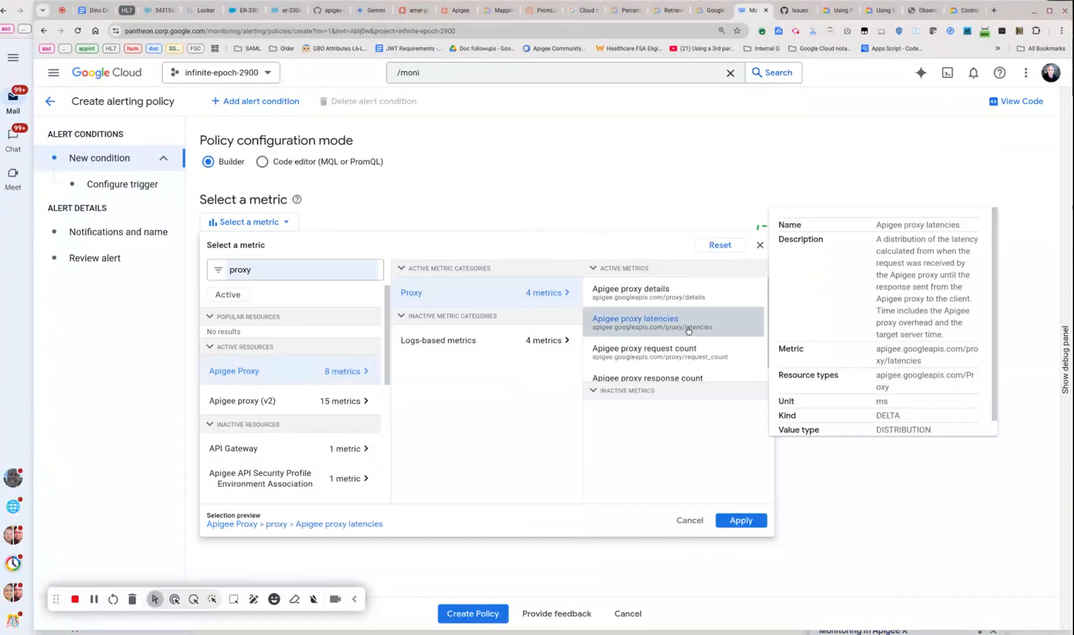
pyautogui.click(749, 523)
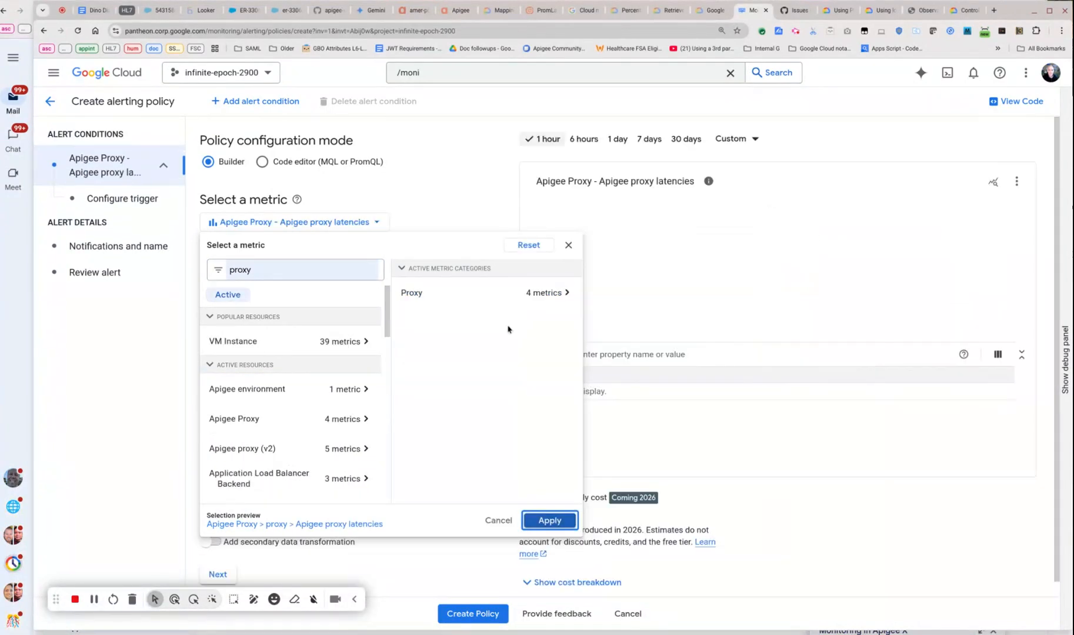
# - Add a filter to the alert condition where proxy_name equals the regex (=~) ml-logging-example
pyautogui.click(286, 306)
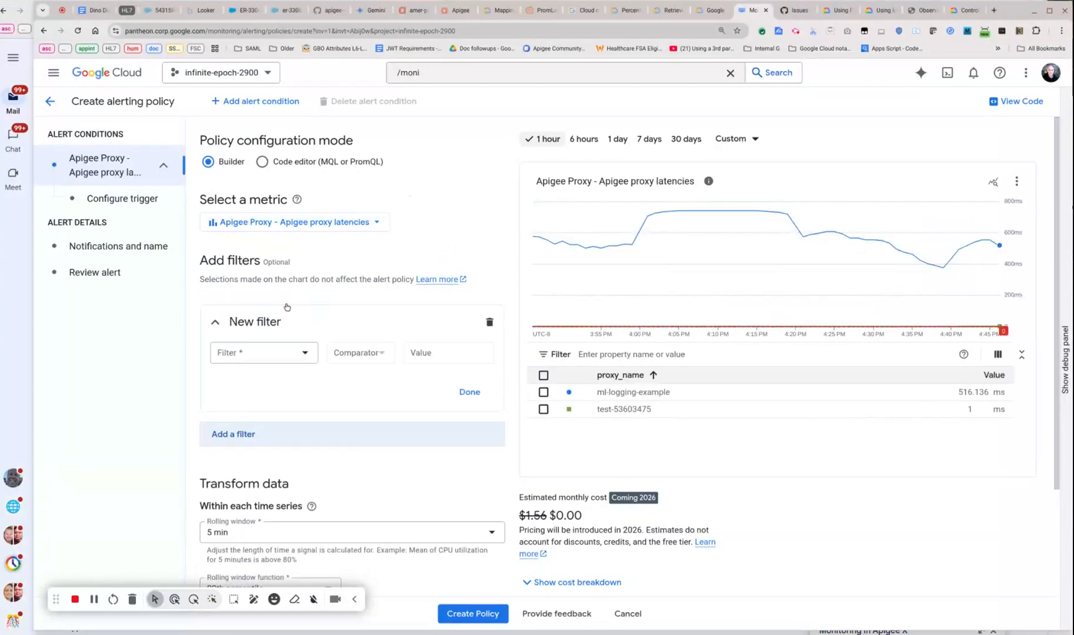
pyautogui.click(291, 353)
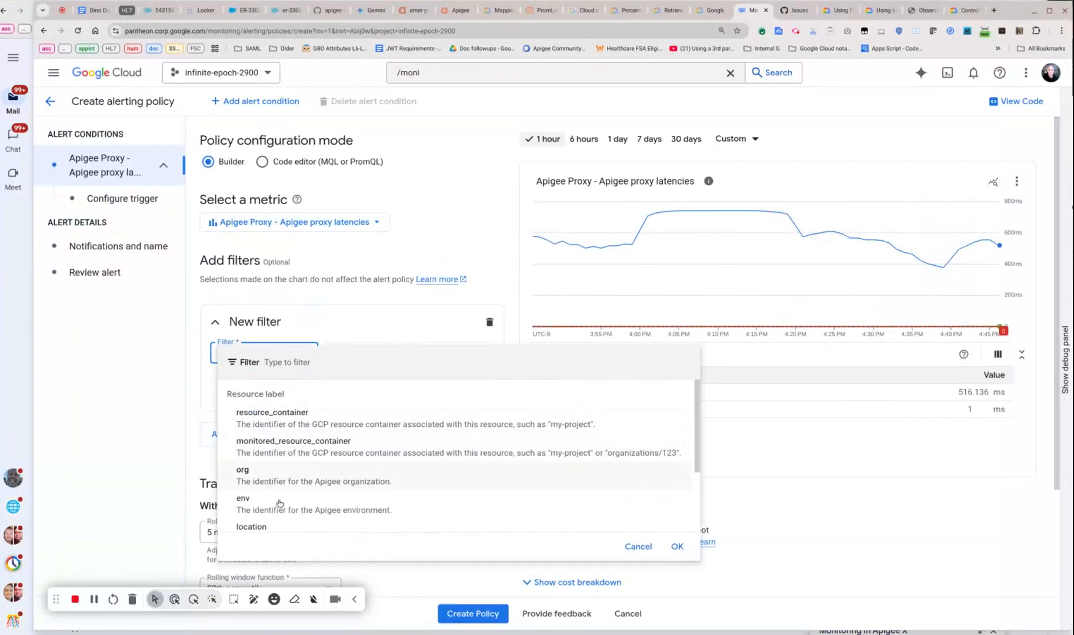
pyautogui.scroll(-2, 279, 504)
pyautogui.click(283, 458)
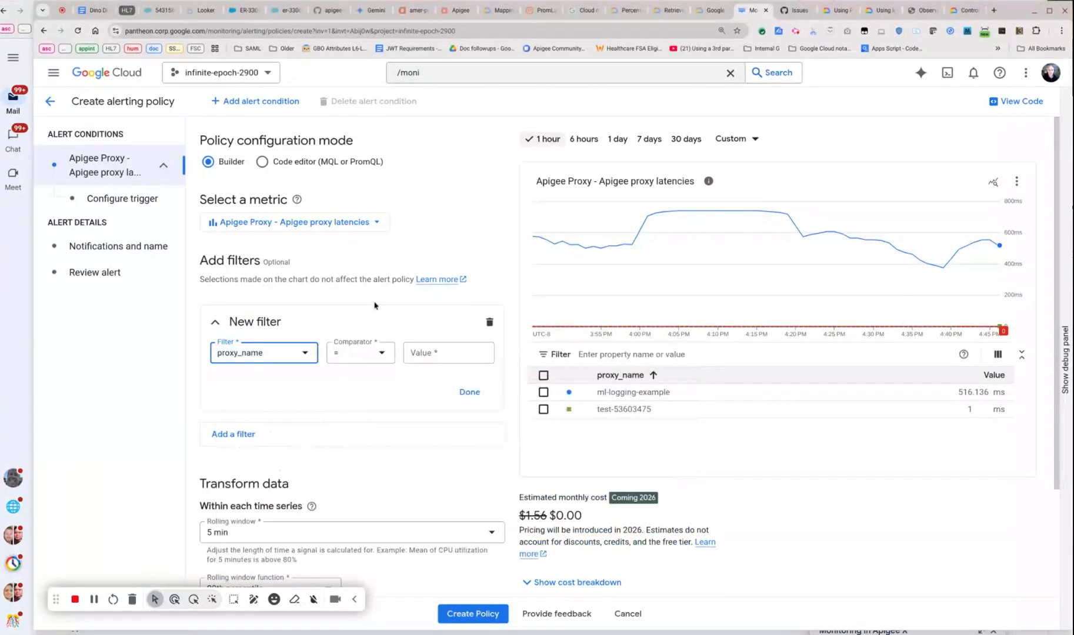
pyautogui.click(364, 355)
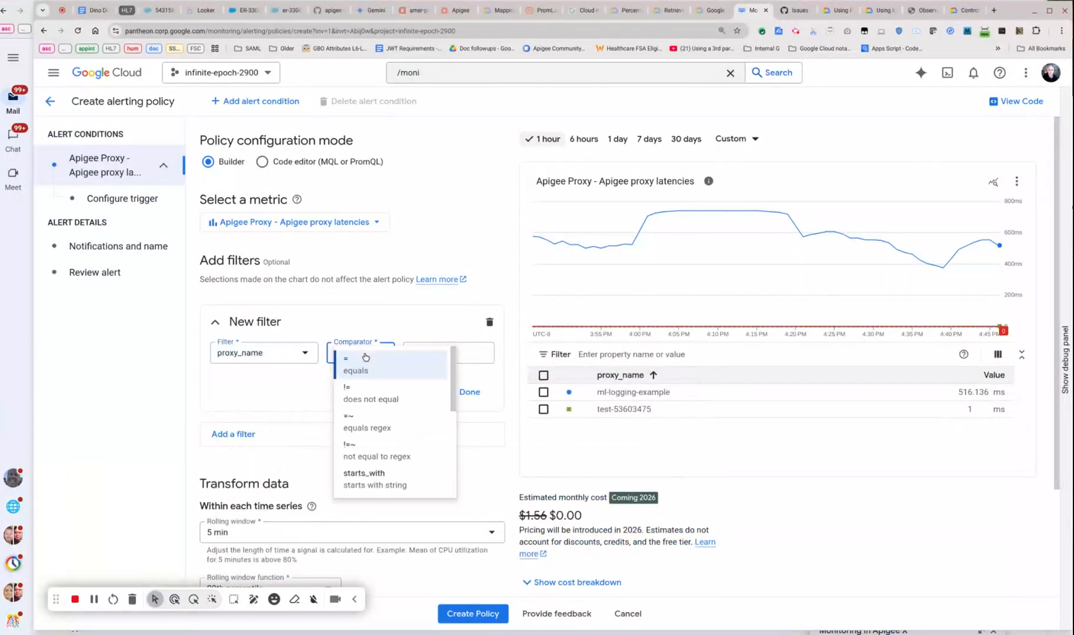
pyautogui.click(376, 425)
pyautogui.click(424, 355)
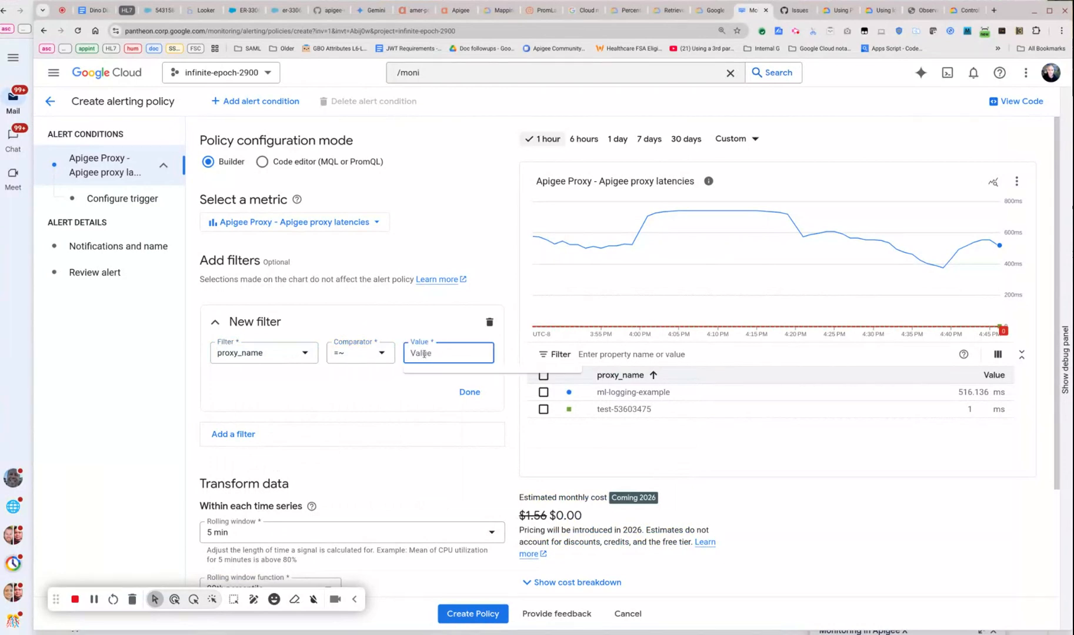
pyautogui.write('ml-')
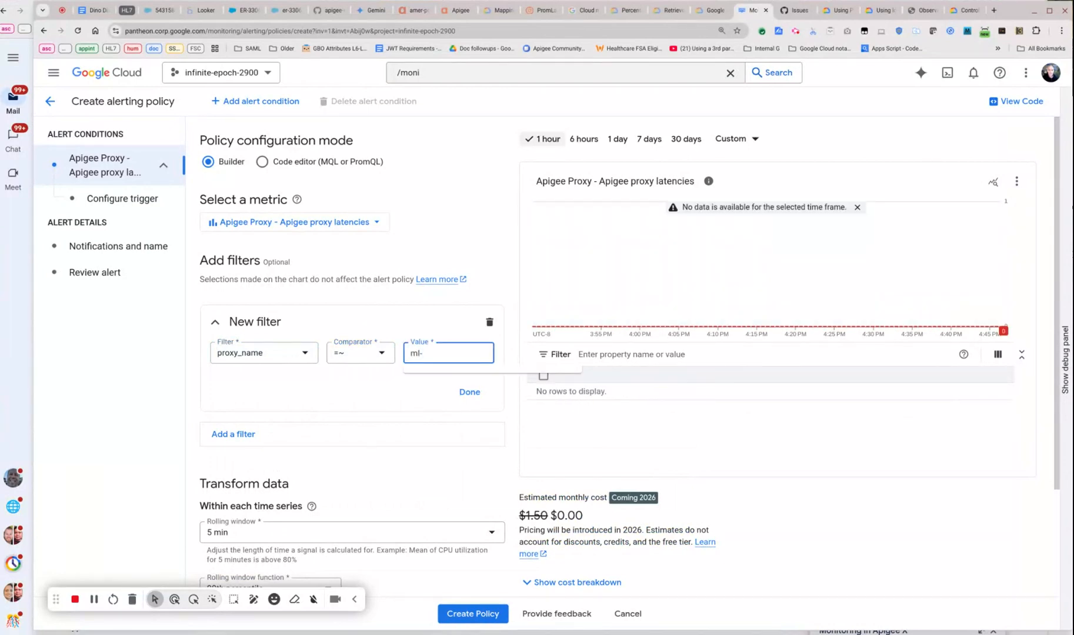
pyautogui.write('logging-example')
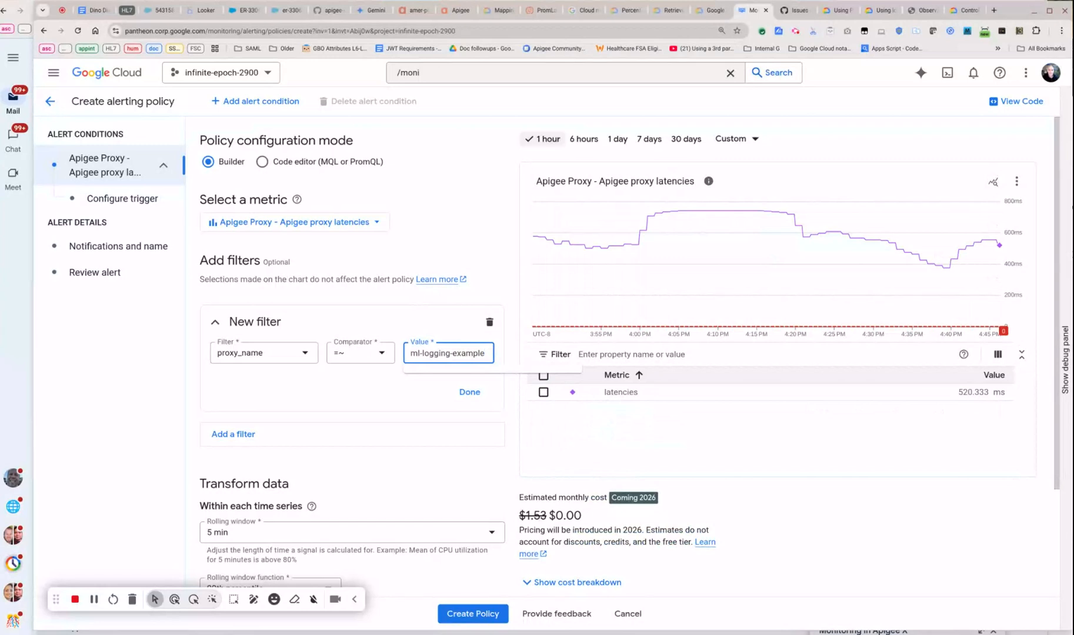
# - Change the proxy_name filter's regex value to ml-logging-.+|test-.+ and finish the filter
pyautogui.press('BackSpace')
pyautogui.press('BackSpace')
pyautogui.press('BackSpace')
pyautogui.press('BackSpace')
pyautogui.press('BackSpace')
pyautogui.press('BackSpace')
pyautogui.press('BackSpace')
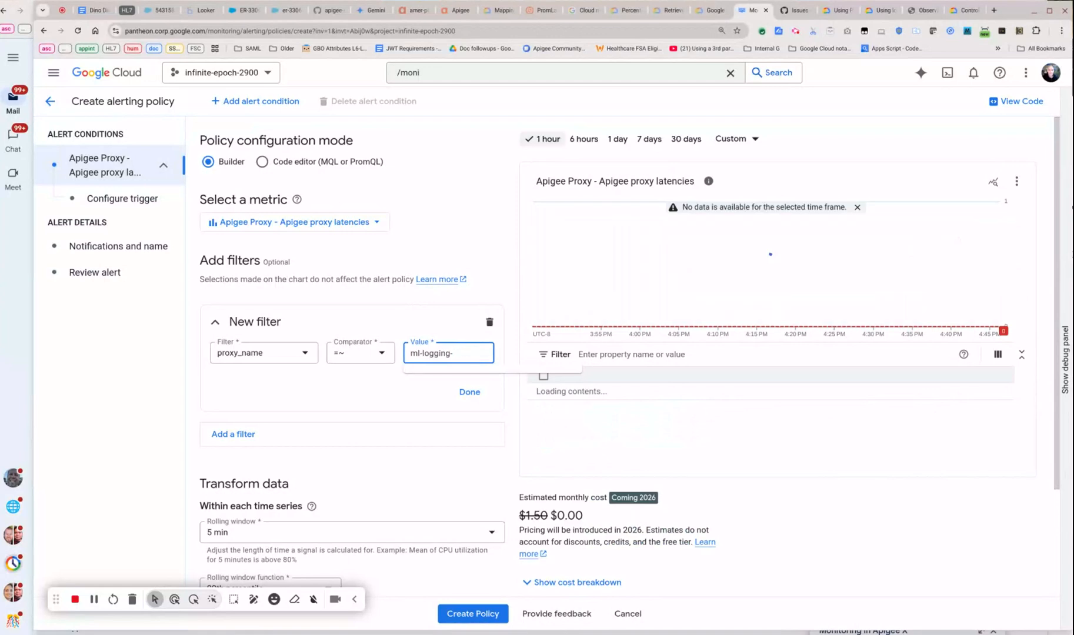
pyautogui.write('.+')
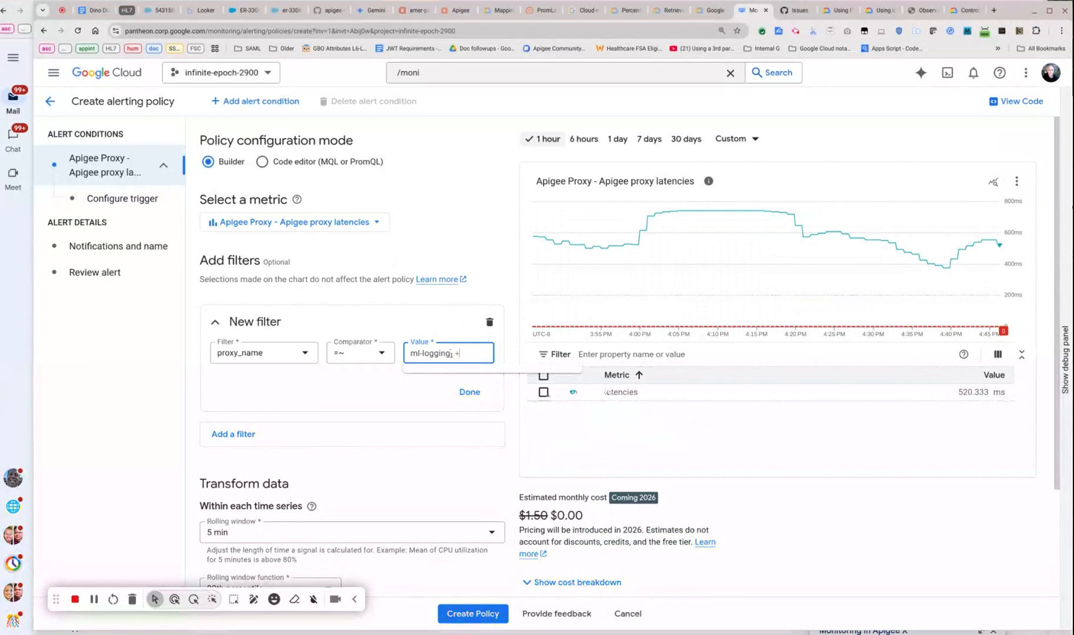
pyautogui.write('|test')
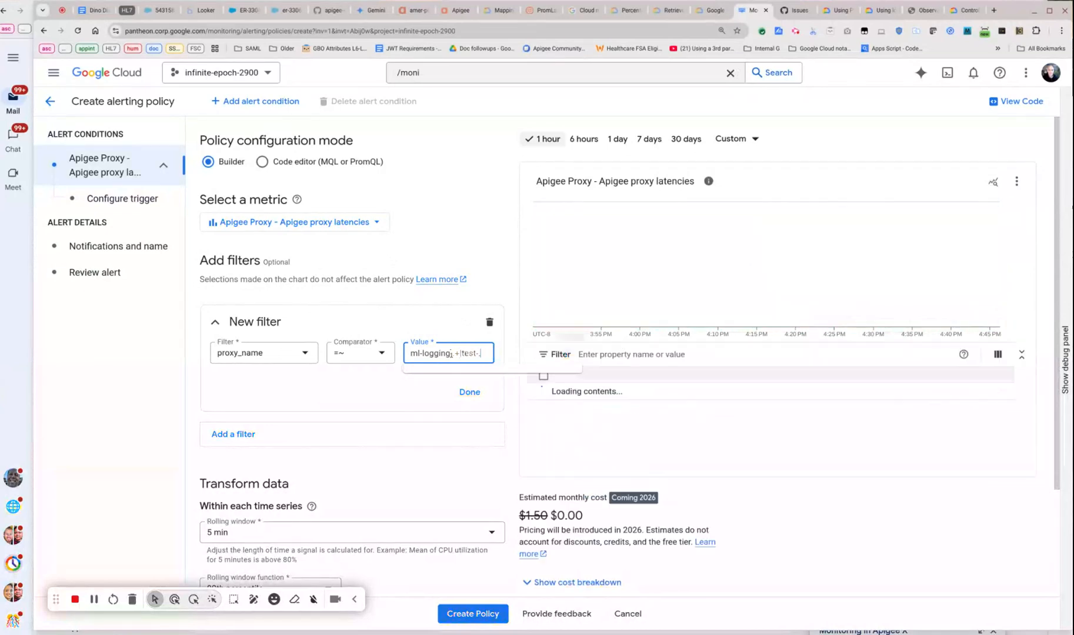
pyautogui.write('-.+')
pyautogui.write('-')
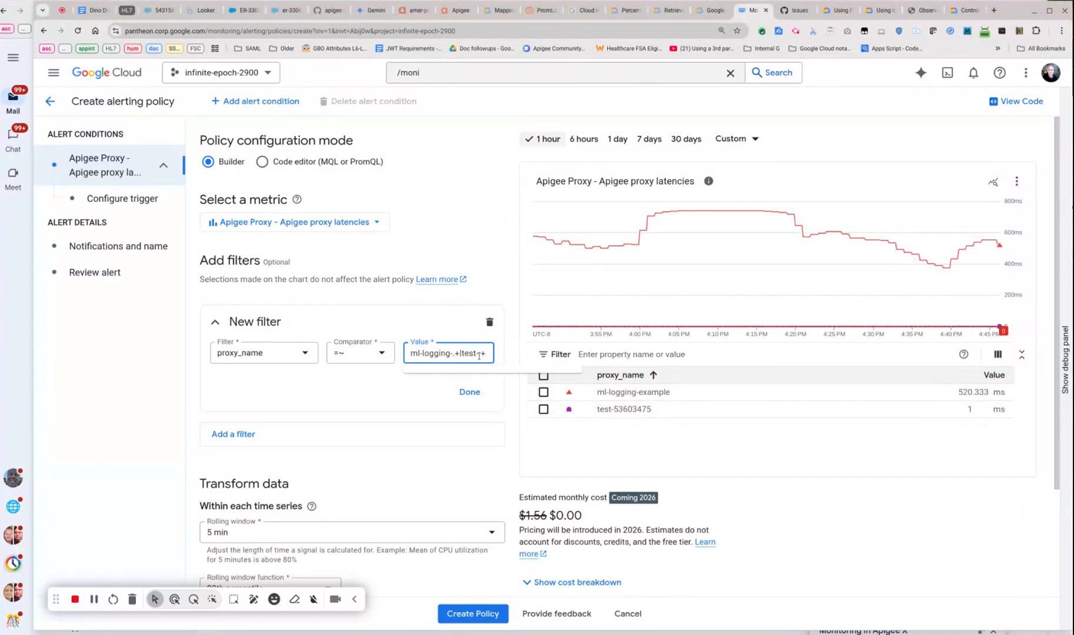
pyautogui.click(469, 393)
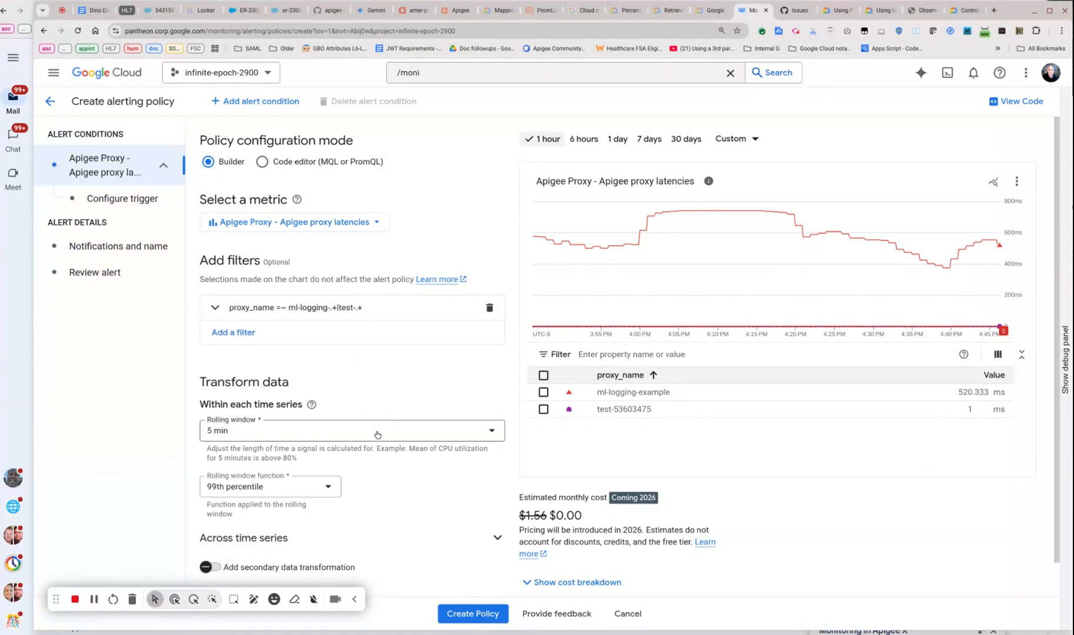
# - Set the rolling window function to 95th percentile and proceed to the alert trigger configuration
pyautogui.click(300, 487)
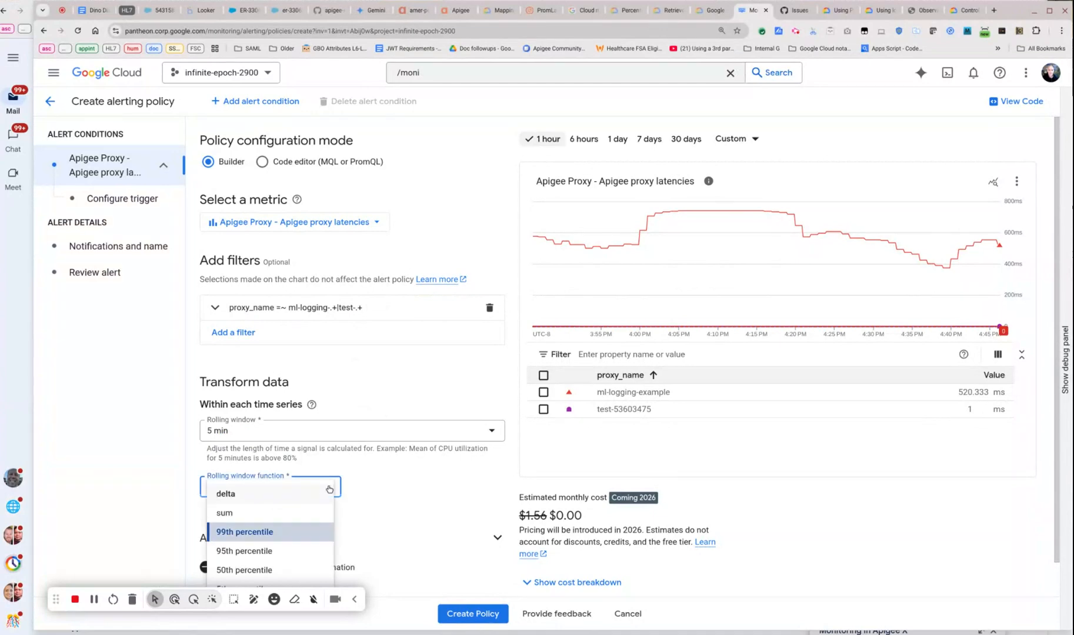
pyautogui.click(267, 551)
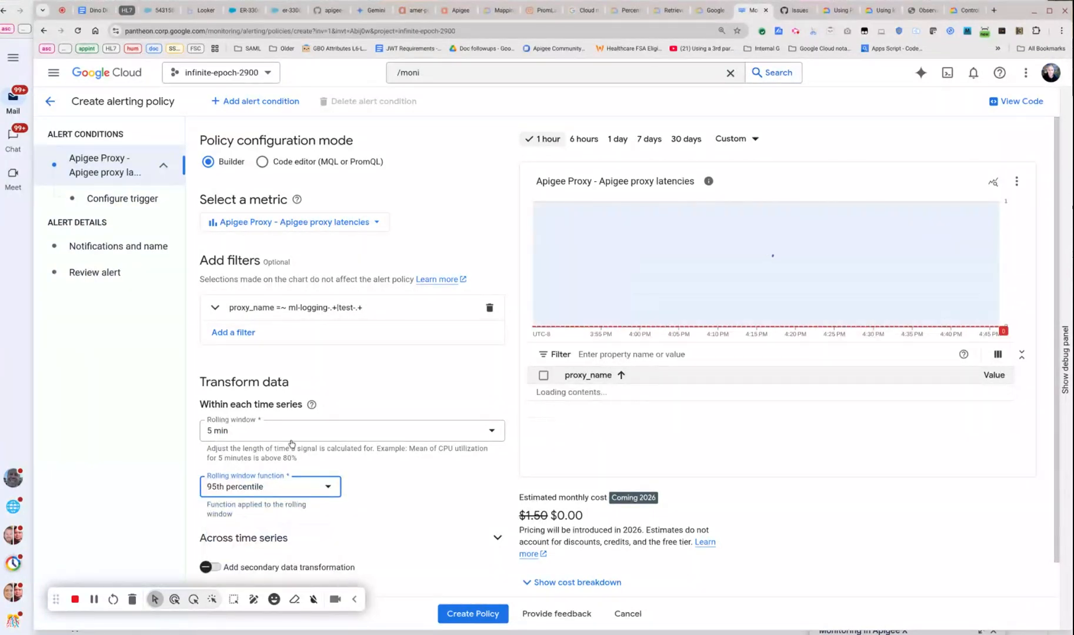
pyautogui.scroll(-1, 367, 391)
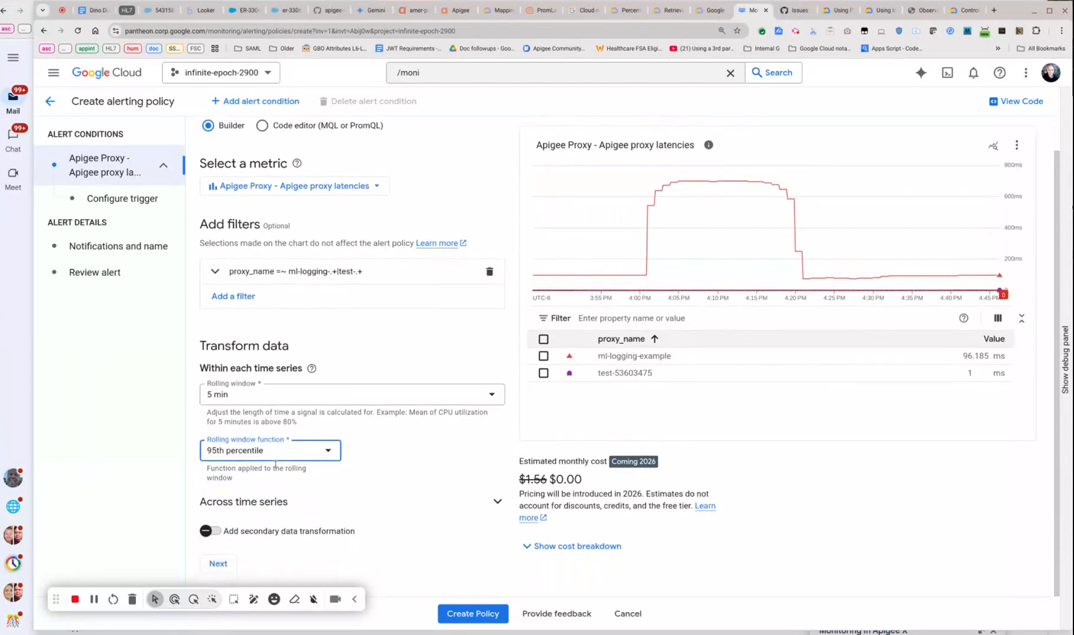
pyautogui.click(229, 562)
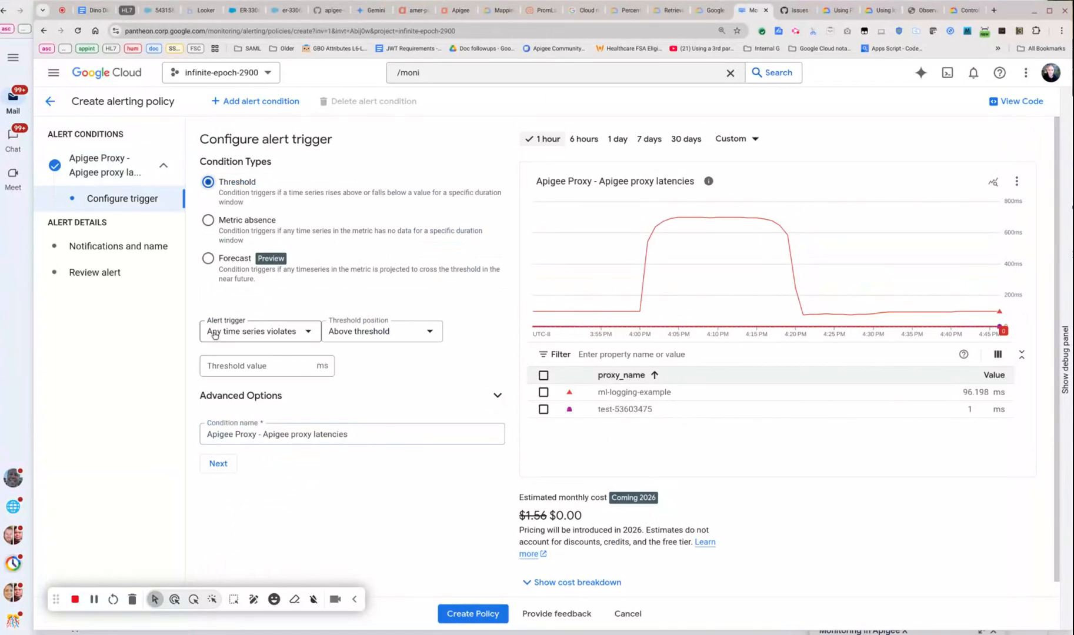
# - Set the alert trigger's threshold value to 540 ms
pyautogui.click(263, 366)
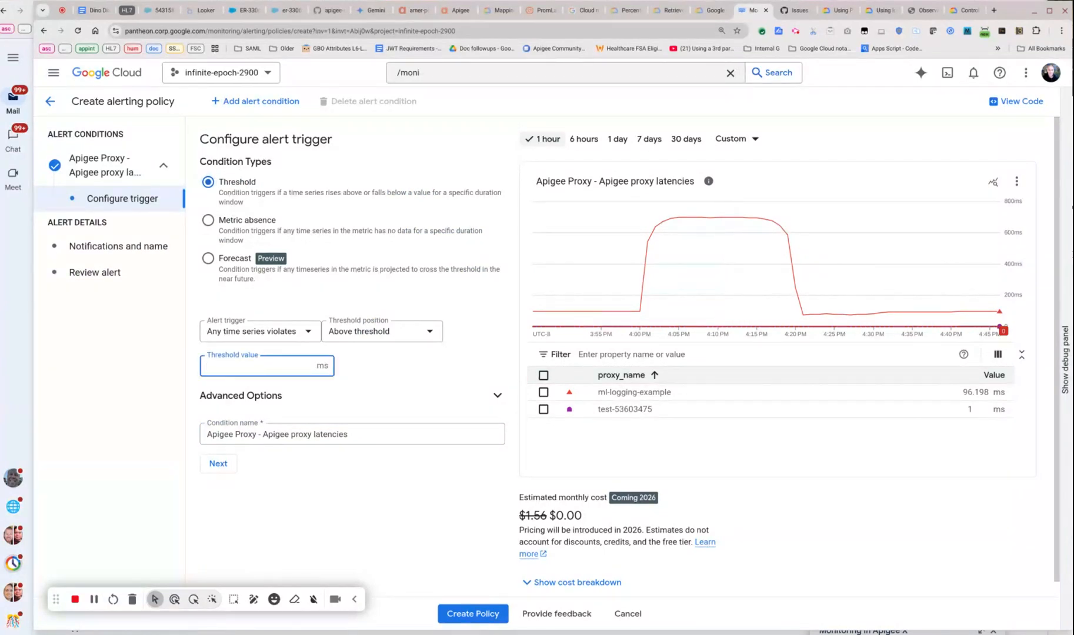
pyautogui.write('5430')
pyautogui.press('BackSpace')
pyautogui.press('BackSpace')
pyautogui.write('0')
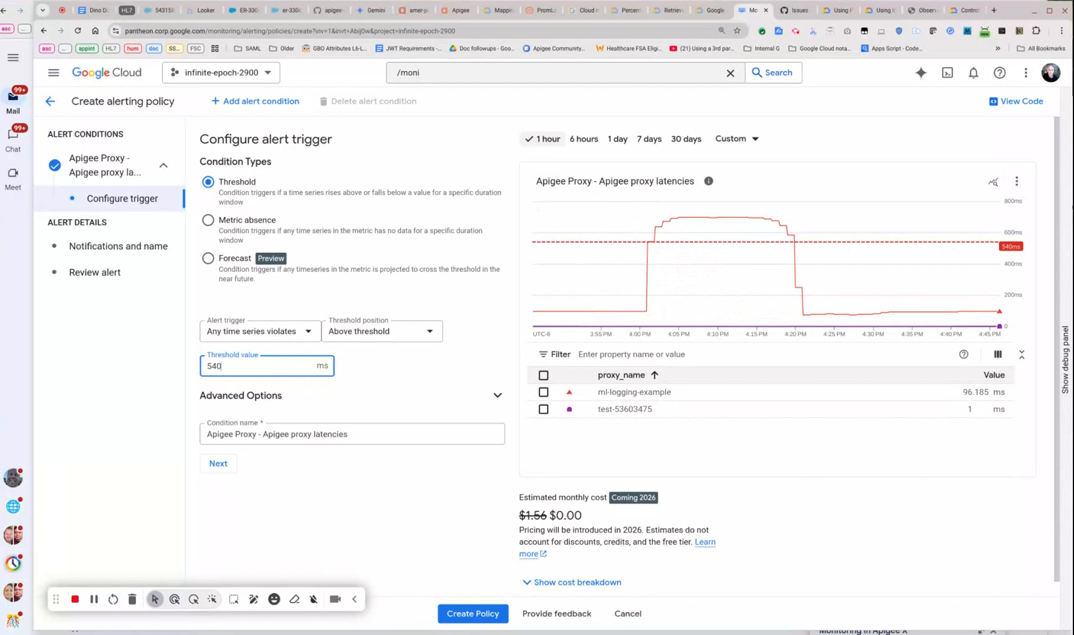
# - Try a threshold value of 750 ms, and set it back to 540 ms
pyautogui.press('BackSpace')
pyautogui.press('BackSpace')
pyautogui.press('BackSpace')
pyautogui.write('750')
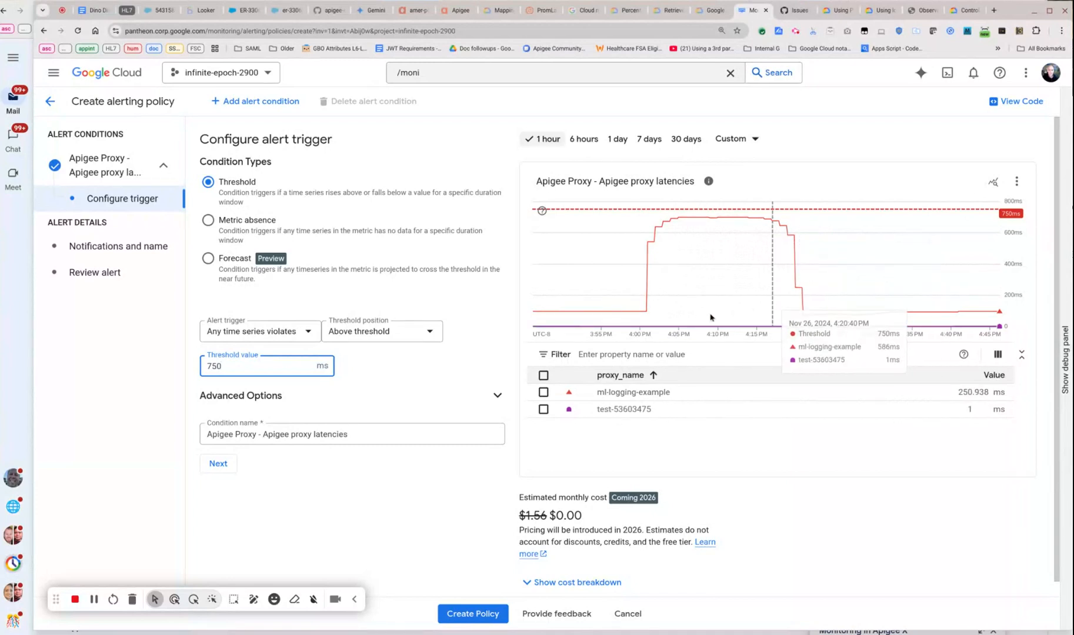
pyautogui.moveTo(270, 364); pyautogui.dragTo(199, 363)
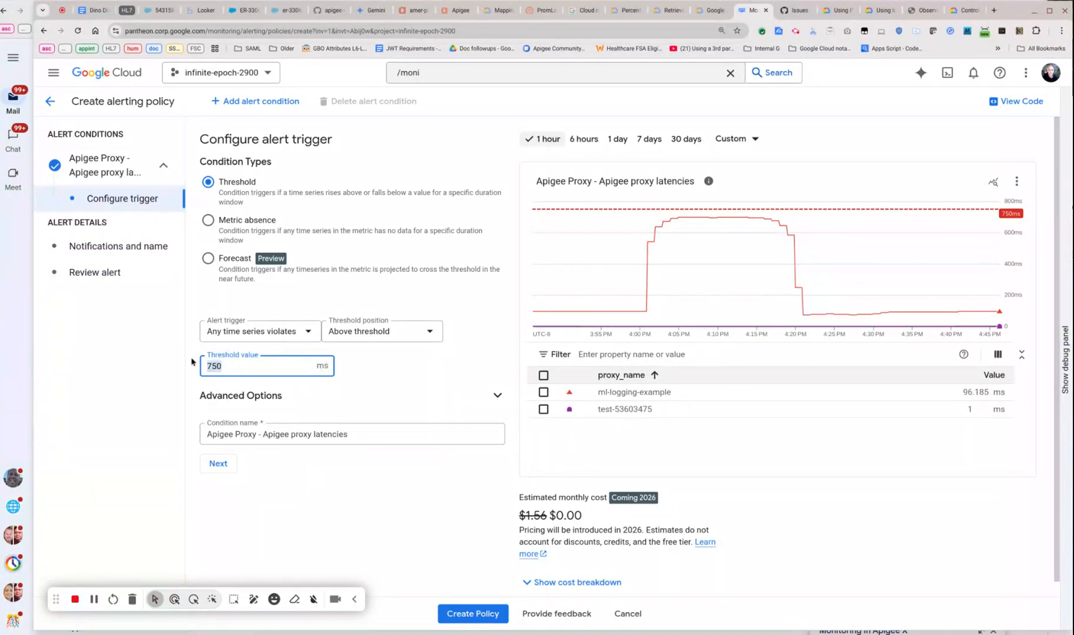
pyautogui.write('540')
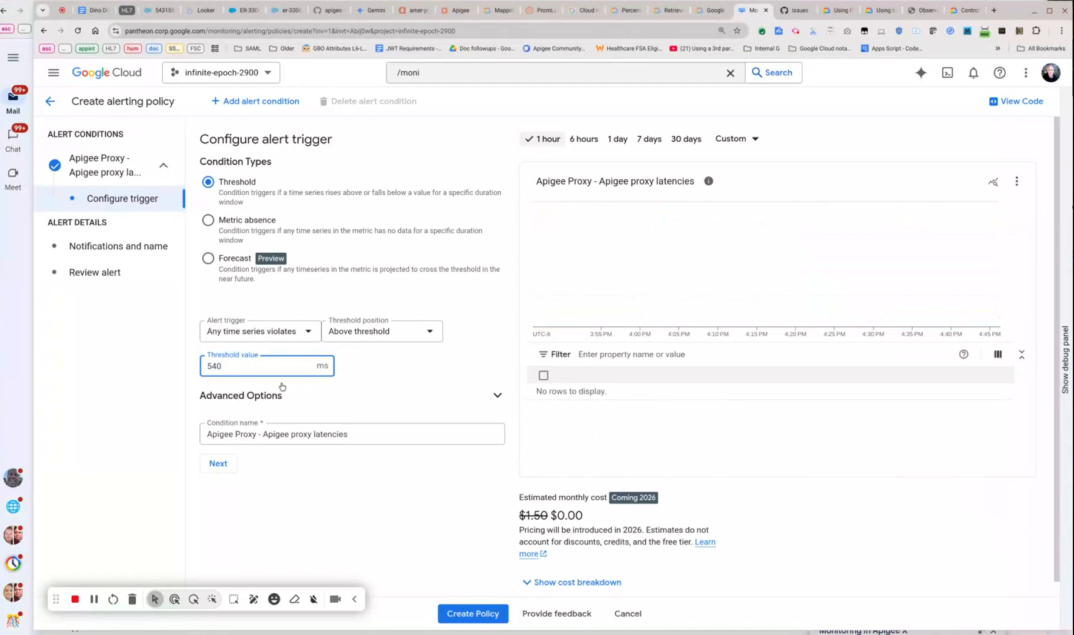
# - Extend the condition name to "Apigee Proxy - Apigee proxy latencies - 540ms p95" and continue to the notification settings
pyautogui.click(365, 434)
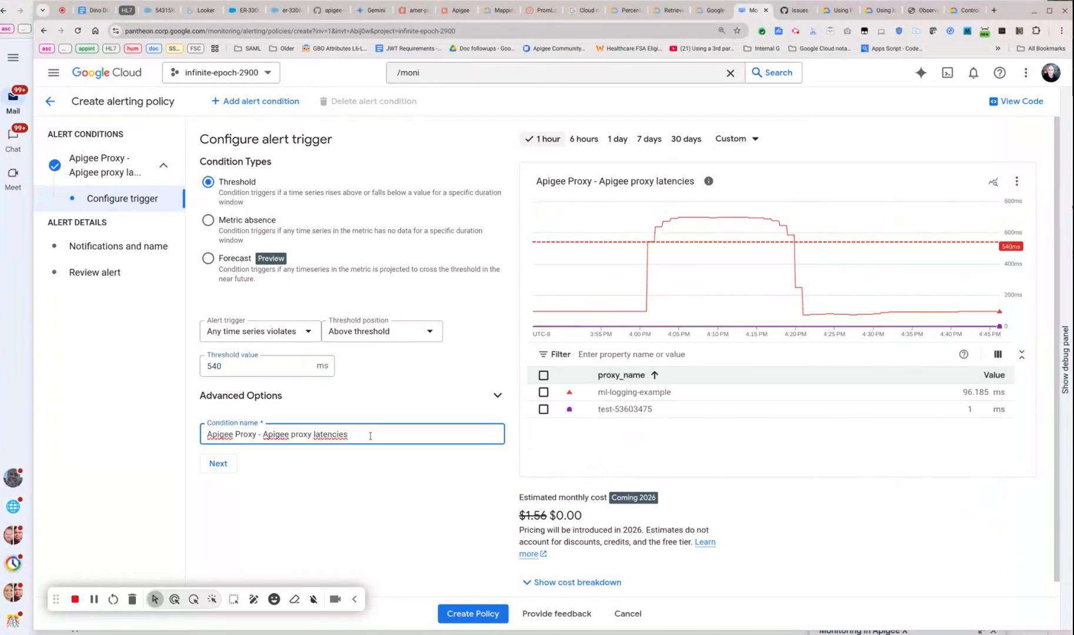
pyautogui.write('- 540')
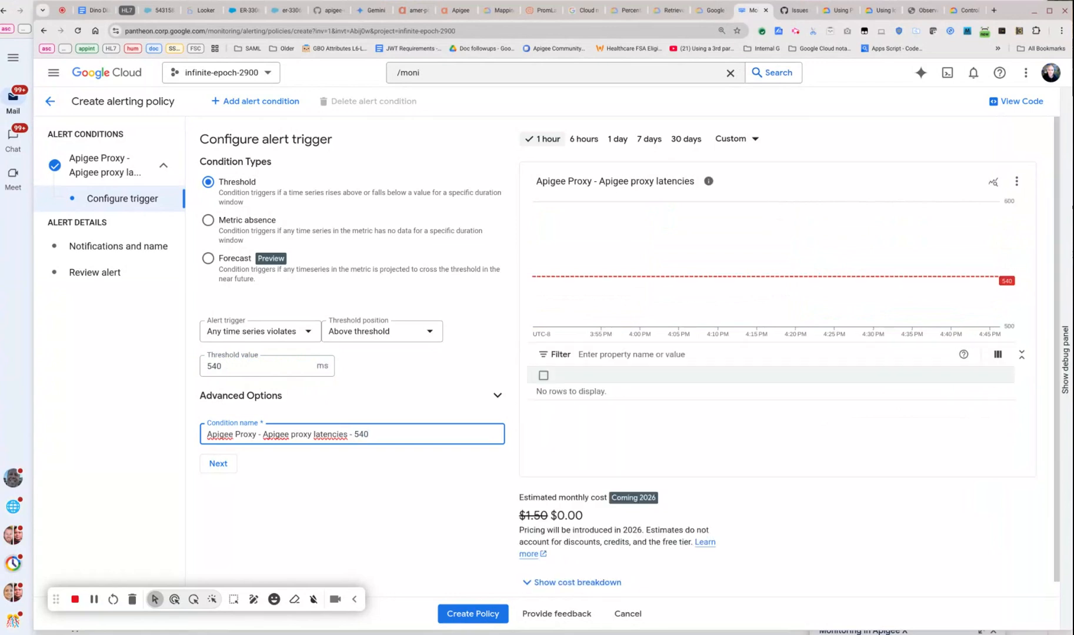
pyautogui.write('ms p95')
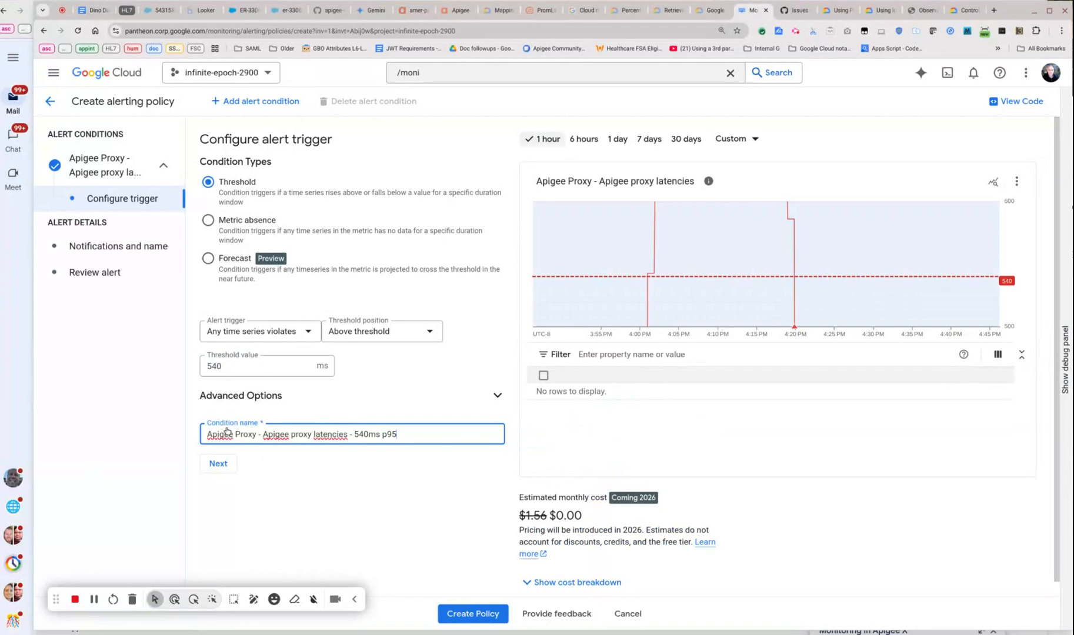
pyautogui.click(218, 464)
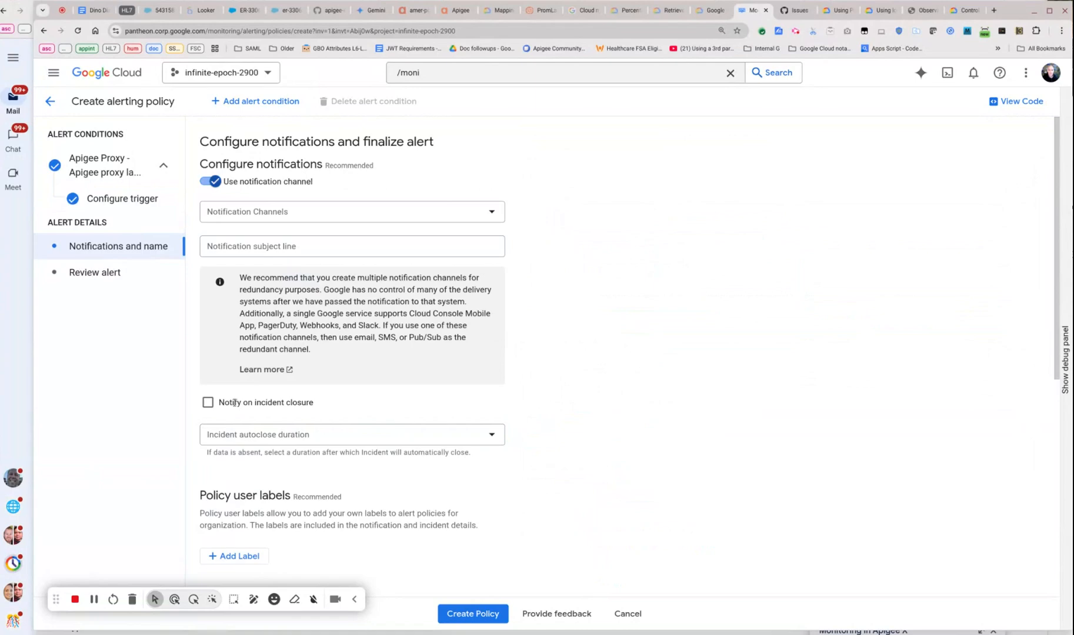
# - Review the supported notification channel types, and select the existing email channel for the alert
pyautogui.click(312, 213)
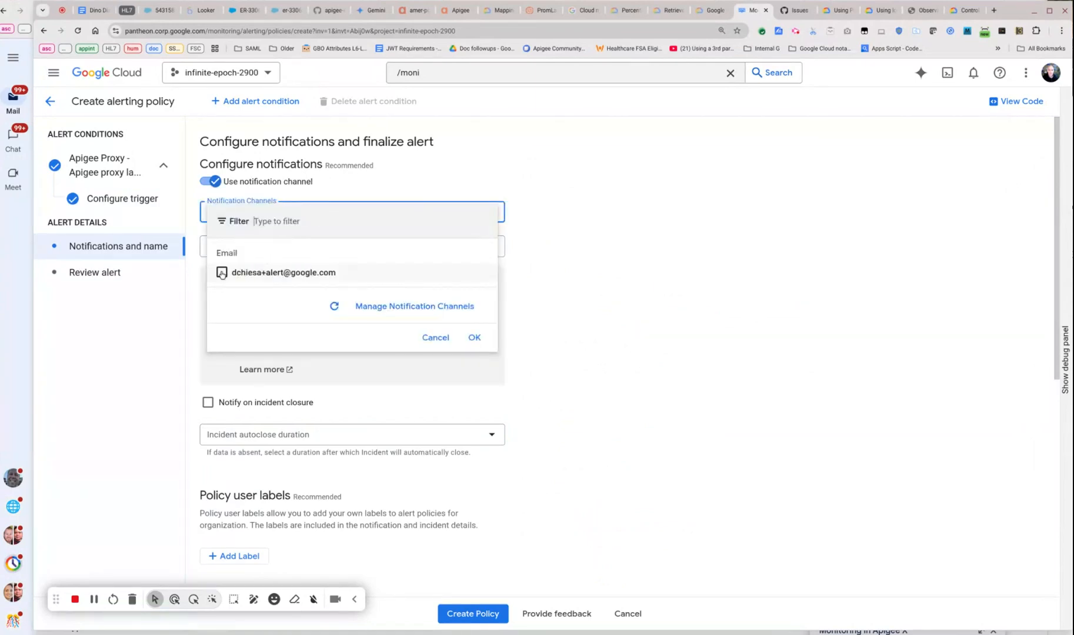
pyautogui.click(414, 306)
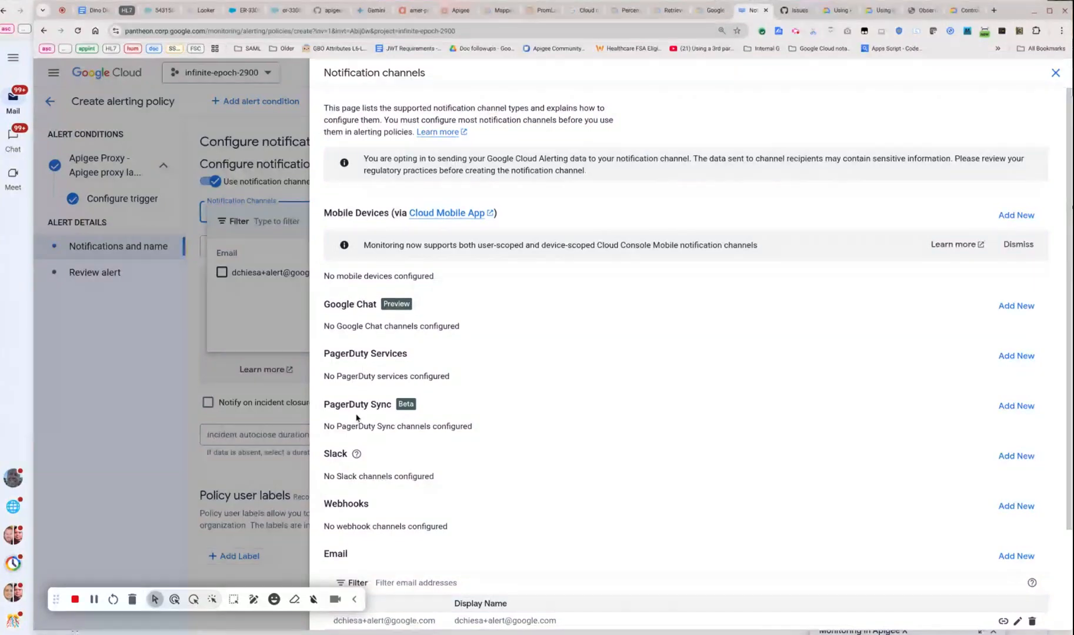
pyautogui.scroll(-2, 346, 516)
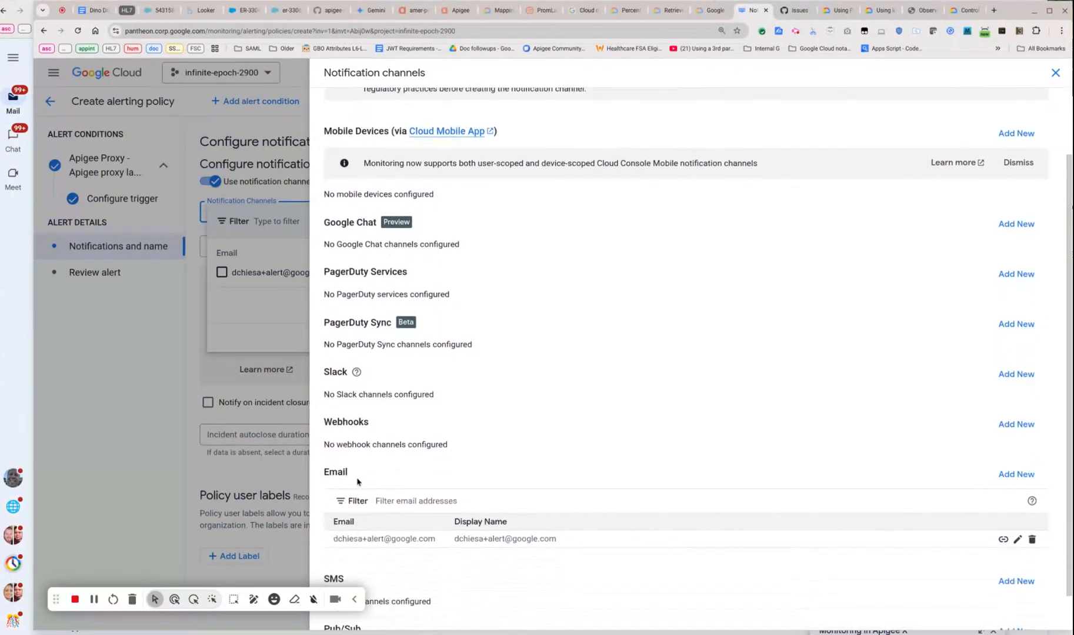
pyautogui.scroll(-1, 366, 497)
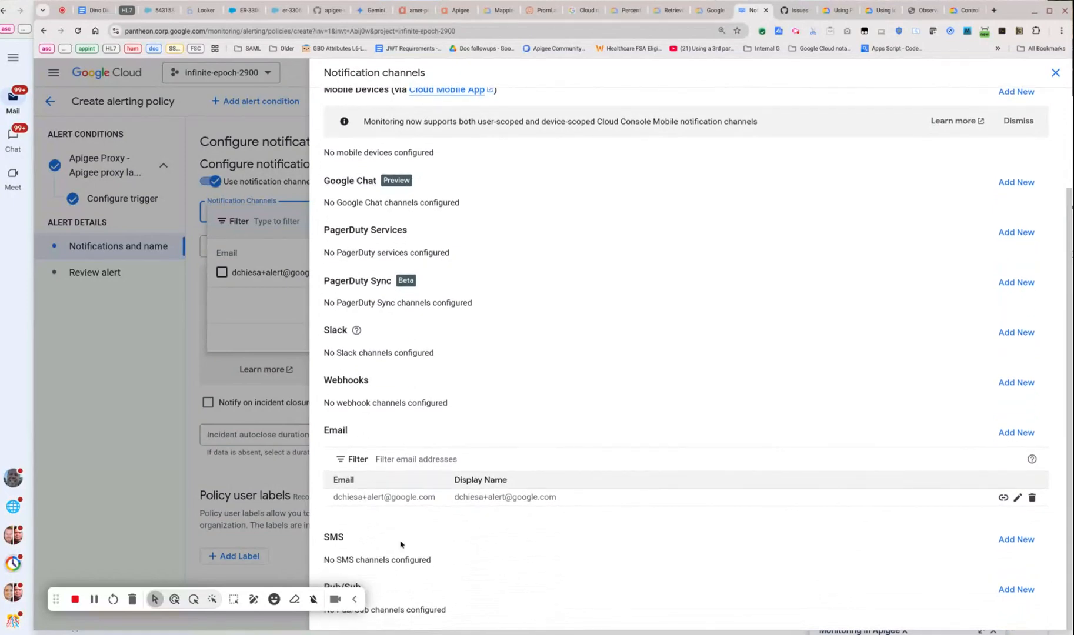
pyautogui.click(1055, 72)
pyautogui.click(238, 274)
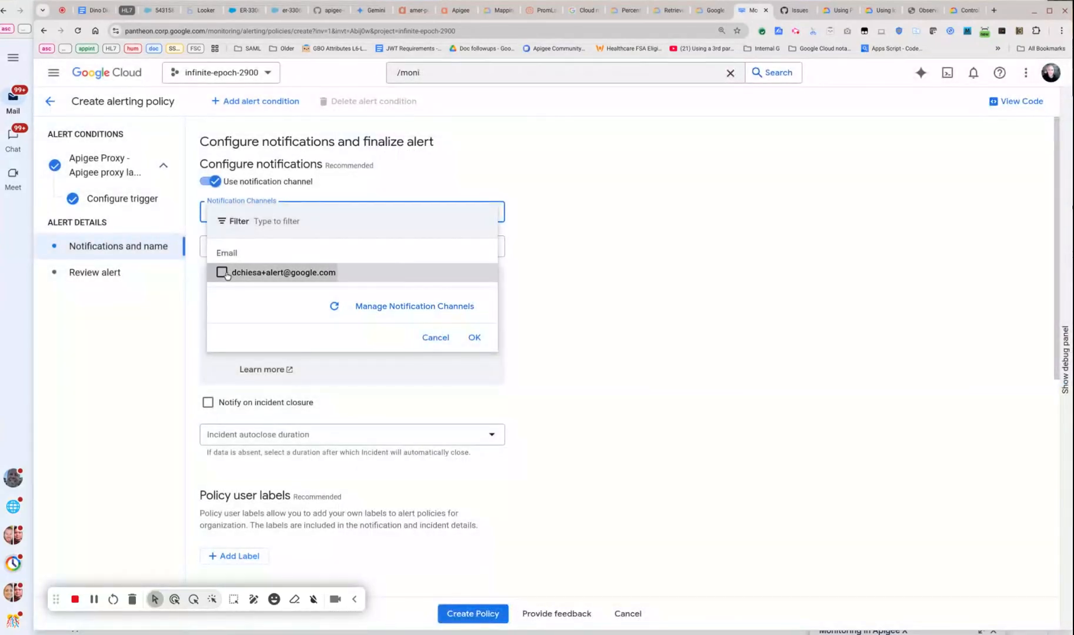
pyautogui.click(474, 338)
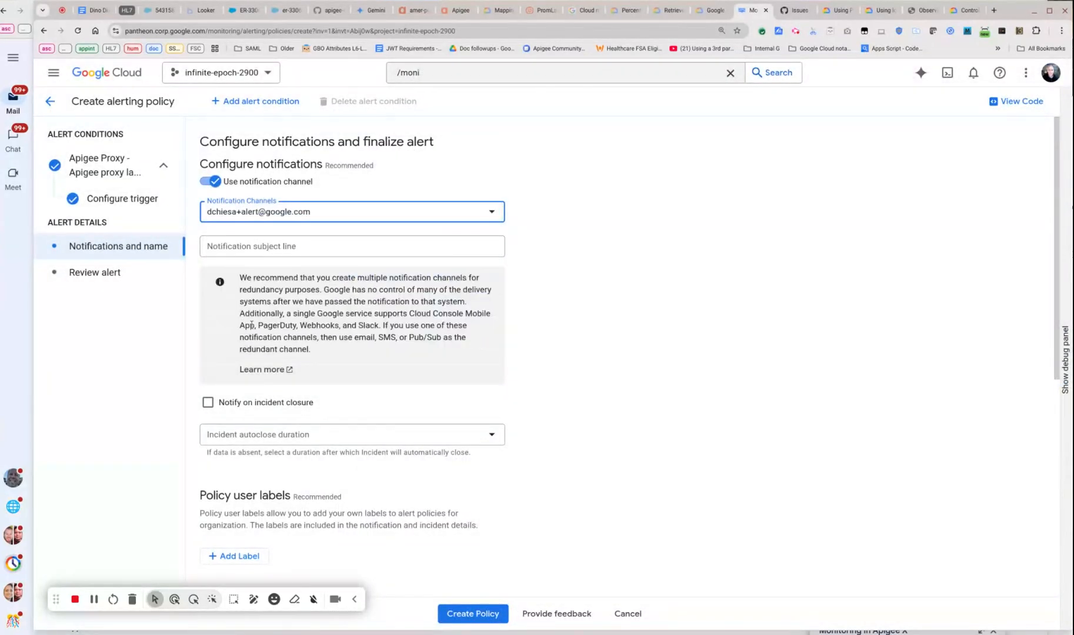
# - Set the notification subject line to "API Latency exceeded threshold" and the policy severity level to Warning
pyautogui.click(246, 247)
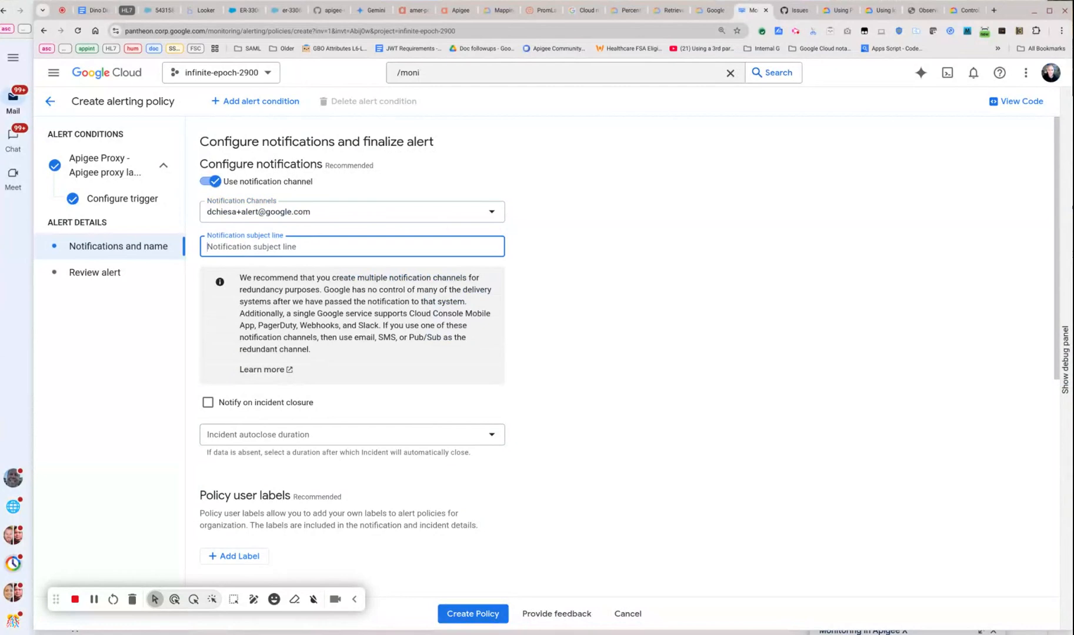
pyautogui.write('API Latency')
pyautogui.write('exceeded threshold')
pyautogui.scroll(-3, 274, 428)
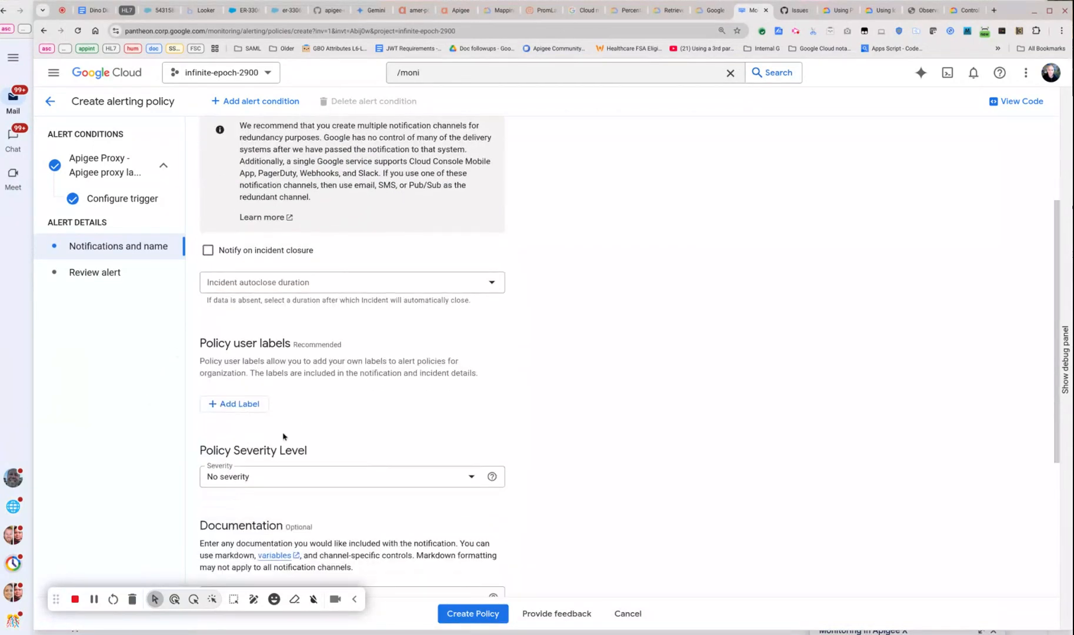
pyautogui.click(233, 479)
pyautogui.click(243, 541)
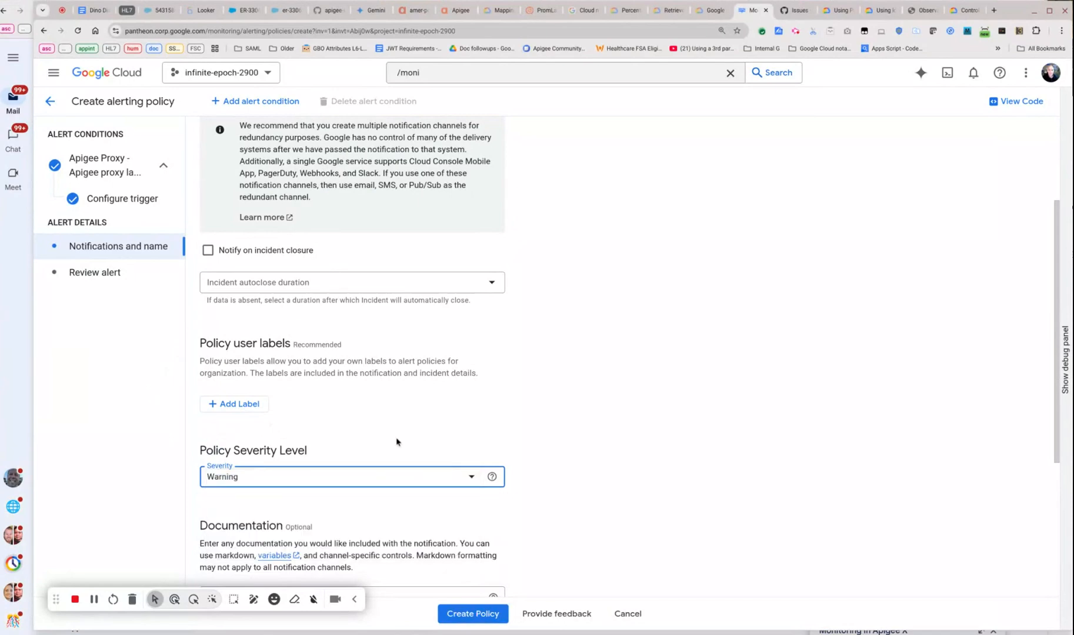
# - Name the alert policy "alert-policy-2024nov26a", leaving the documentation empty, and create the policy from the review page
pyautogui.scroll(-4, 396, 441)
pyautogui.click(294, 411)
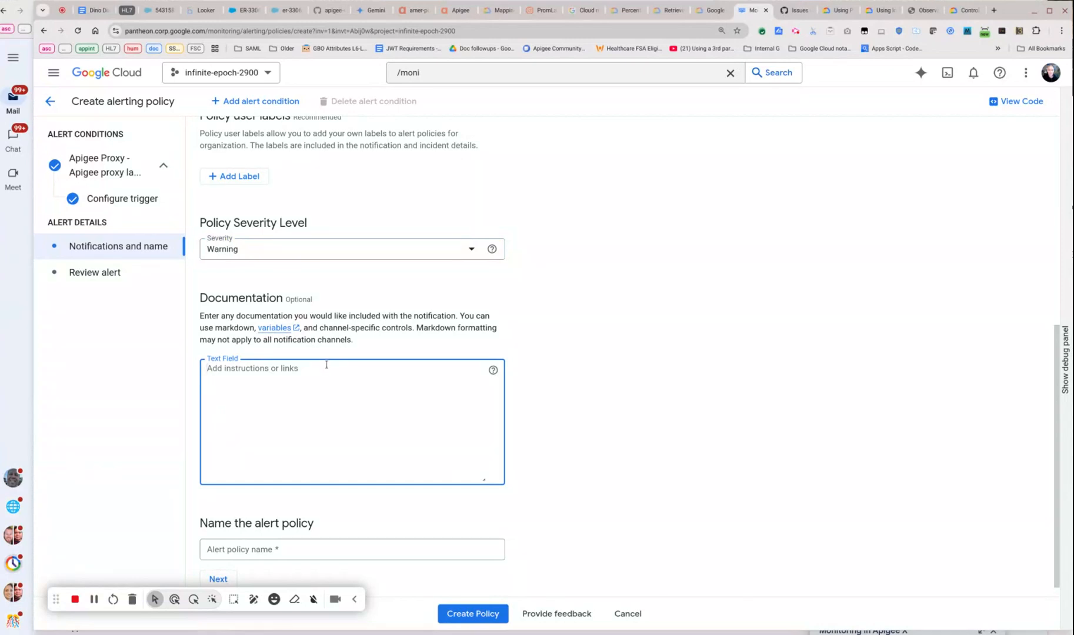
pyautogui.scroll(-1, 322, 329)
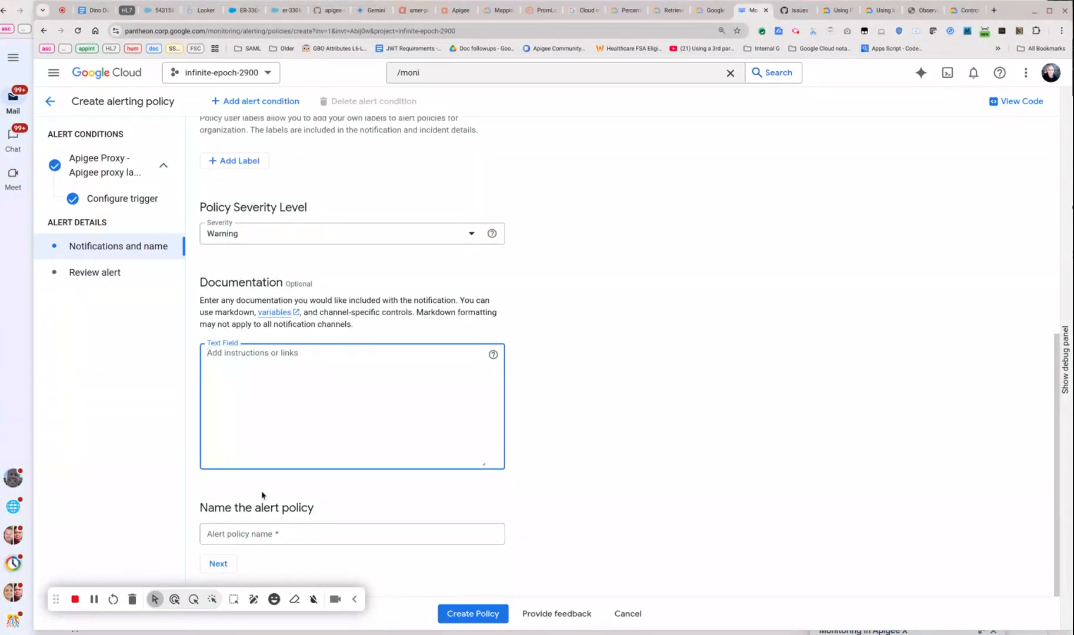
pyautogui.click(290, 533)
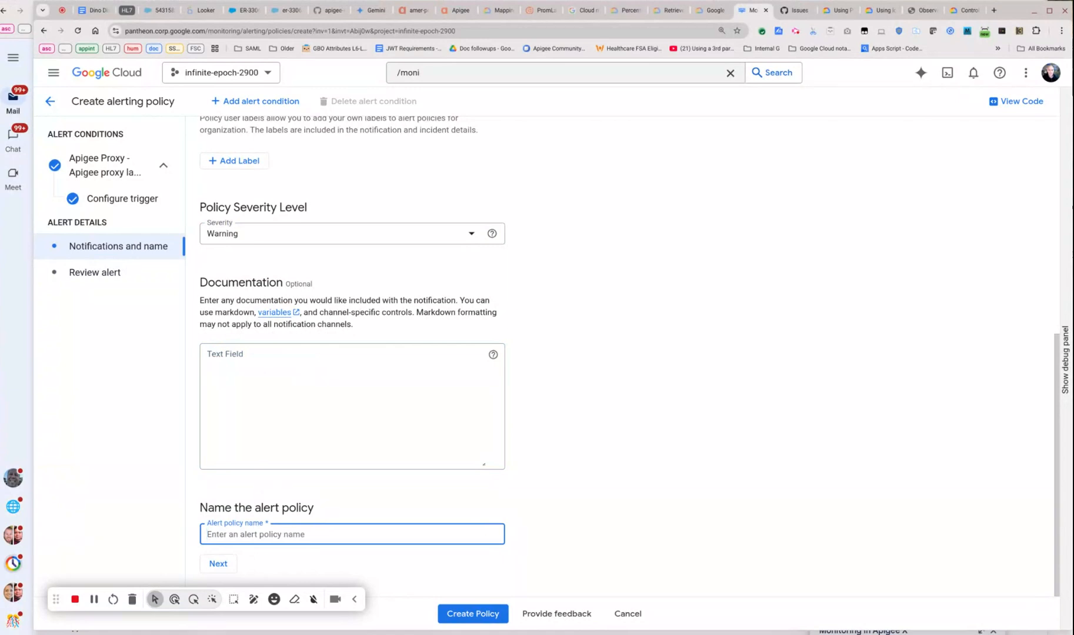
pyautogui.write('alere')
pyautogui.press('BackSpace')
pyautogui.write('-2024nov26a')
pyautogui.click(218, 563)
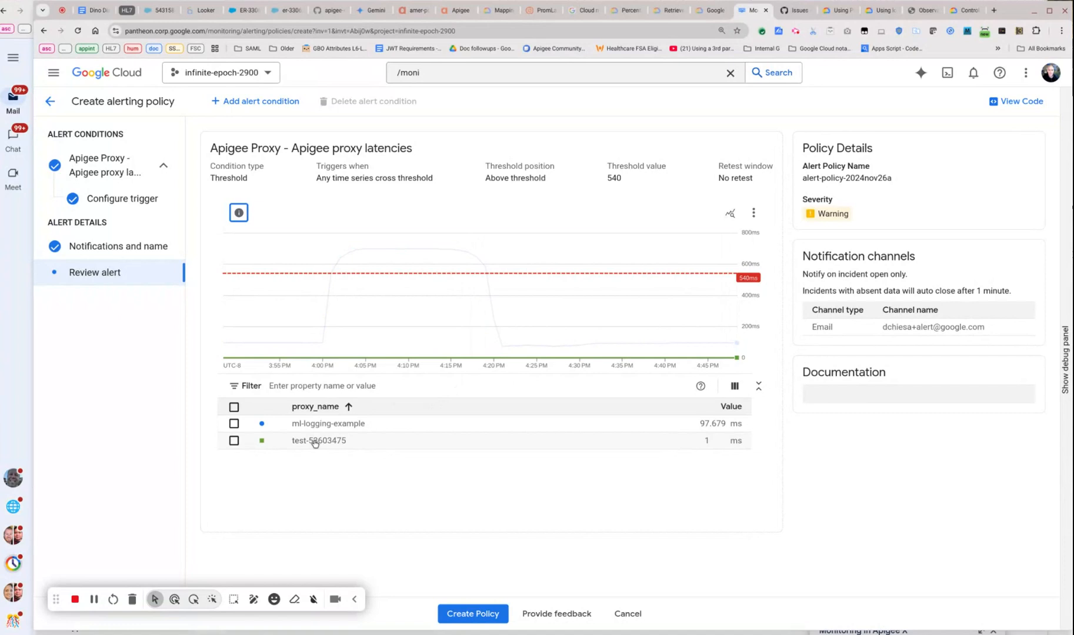
pyautogui.click(490, 613)
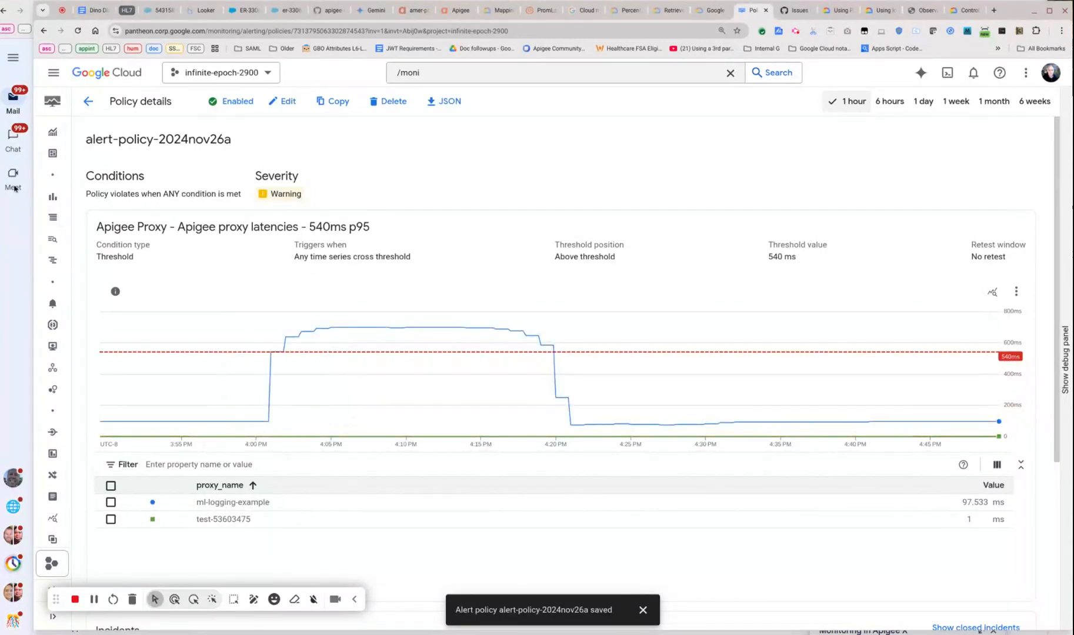
# - Switch to Gmail to examine the alert-policy-3 email's received time, observed value, condition threshold, organization and policy documentation, and return to the policy details
pyautogui.click(3, 46)
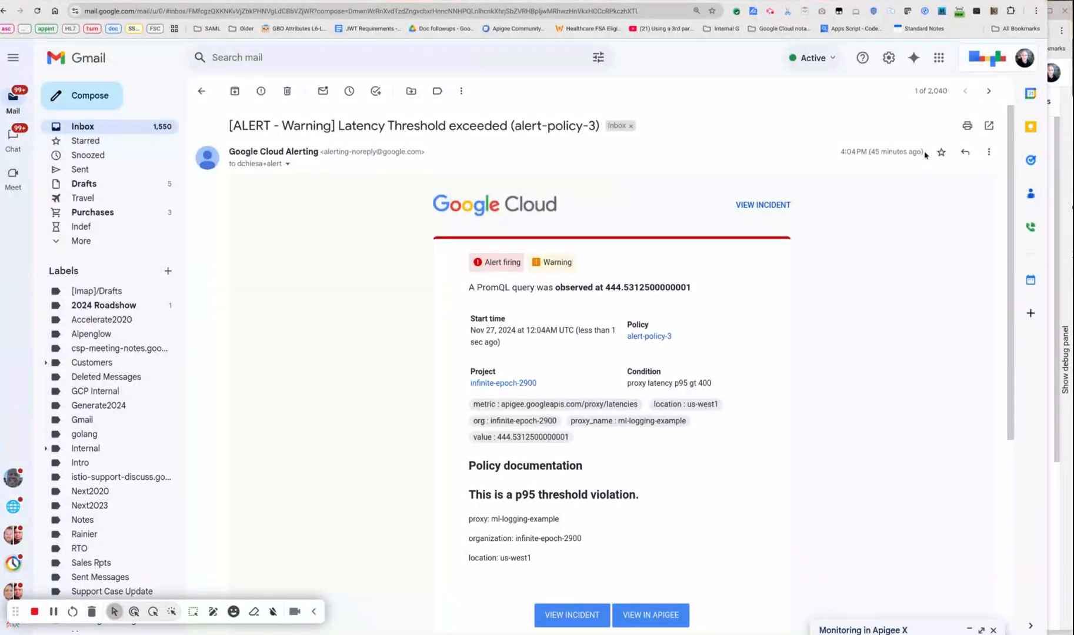
pyautogui.moveTo(925, 154); pyautogui.dragTo(848, 162)
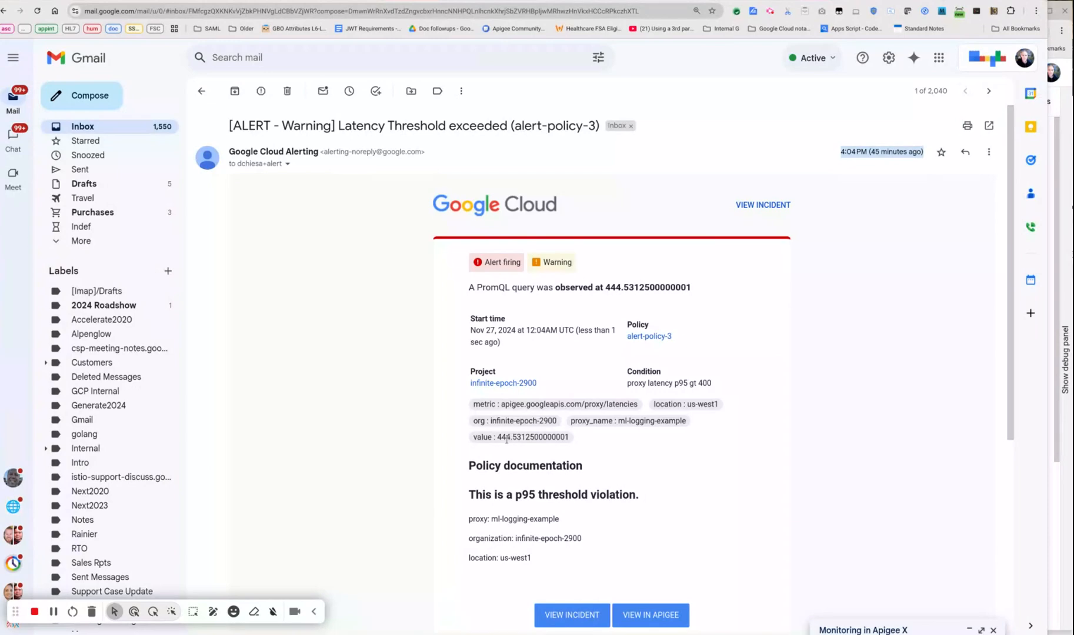
pyautogui.moveTo(497, 437); pyautogui.dragTo(589, 446)
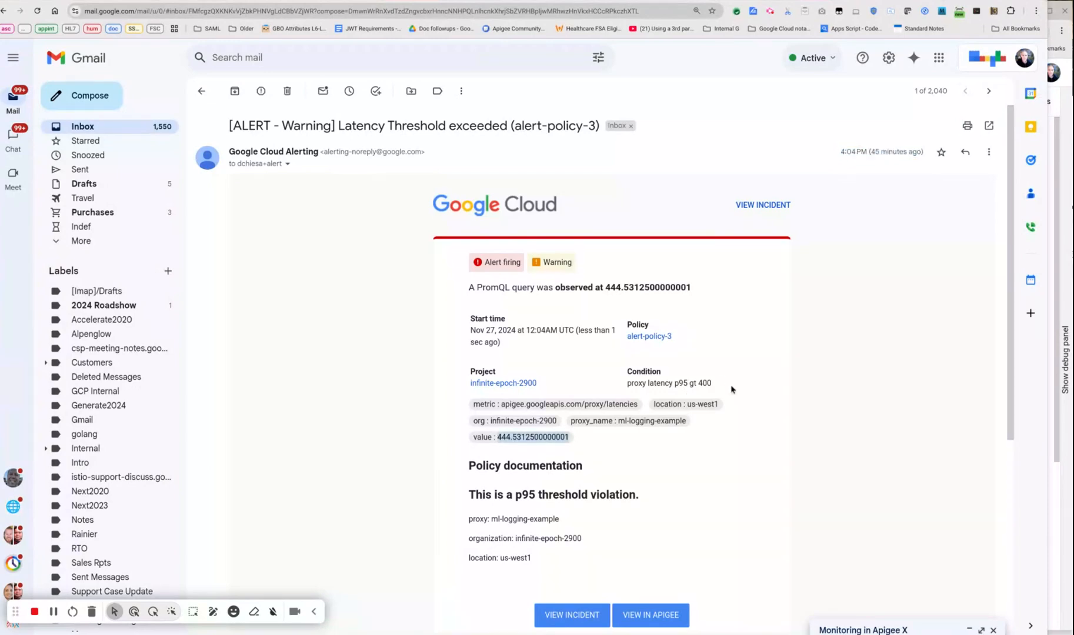
pyautogui.moveTo(710, 382); pyautogui.dragTo(698, 381)
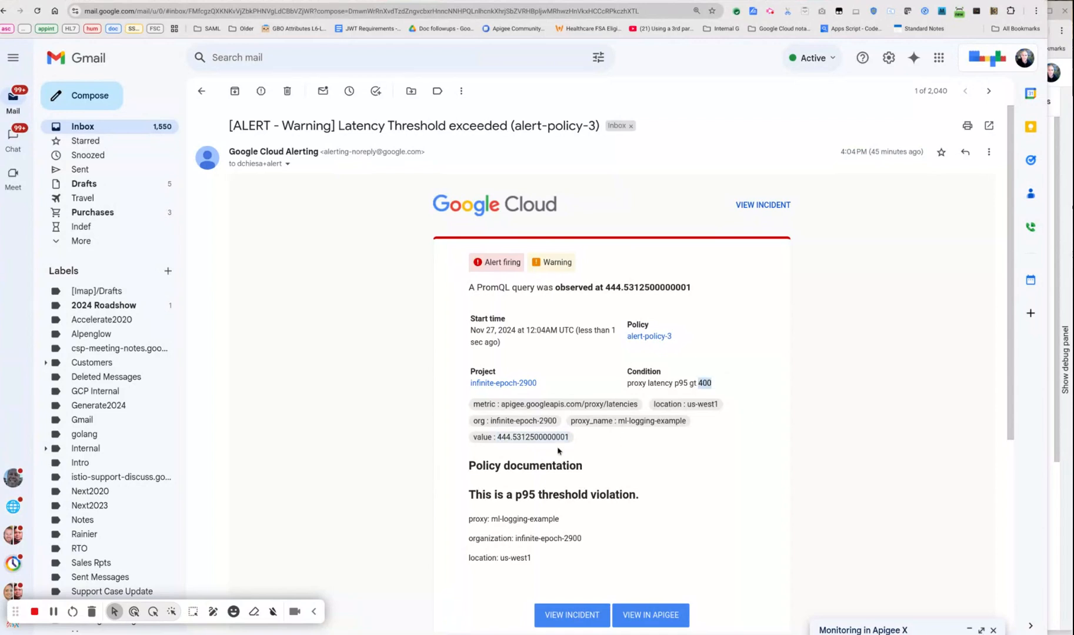
pyautogui.click(497, 436)
pyautogui.moveTo(686, 420); pyautogui.dragTo(492, 421)
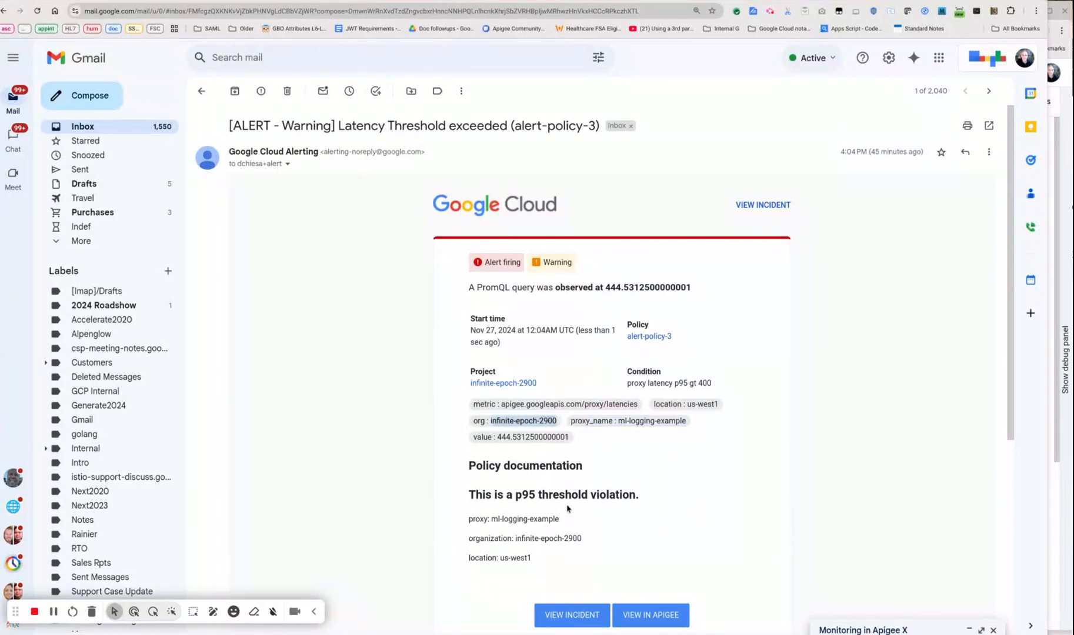
pyautogui.moveTo(635, 494); pyautogui.dragTo(444, 493)
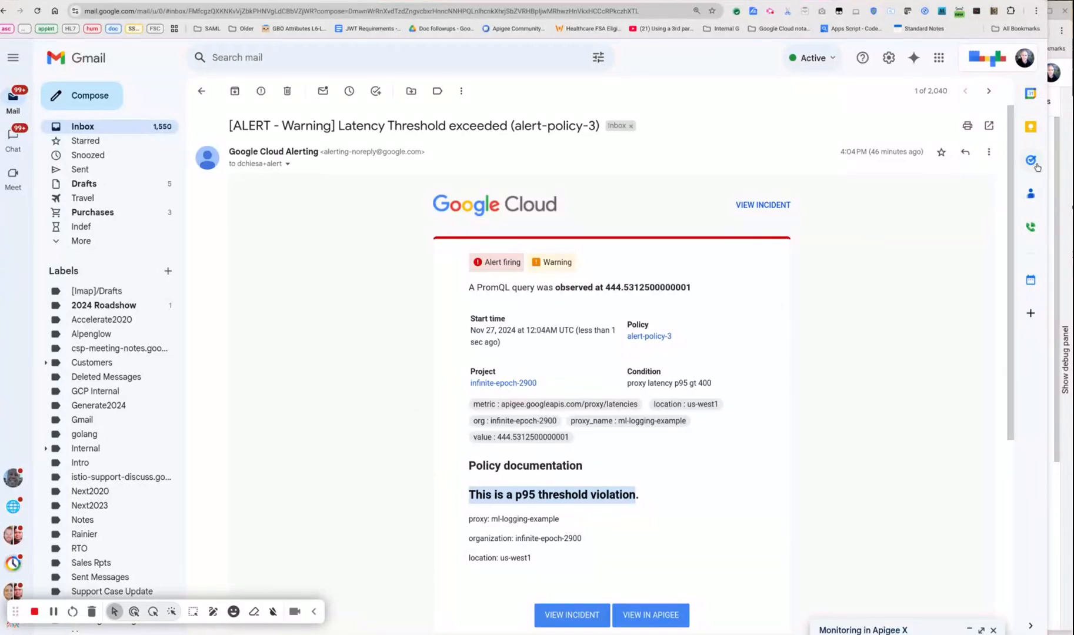
pyautogui.click(1068, 151)
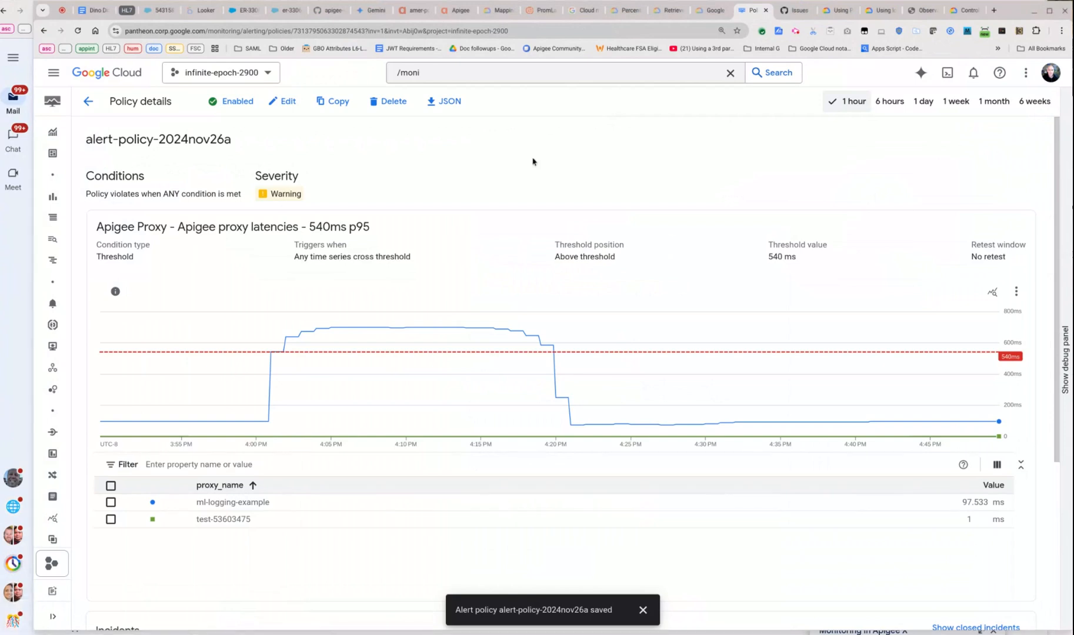